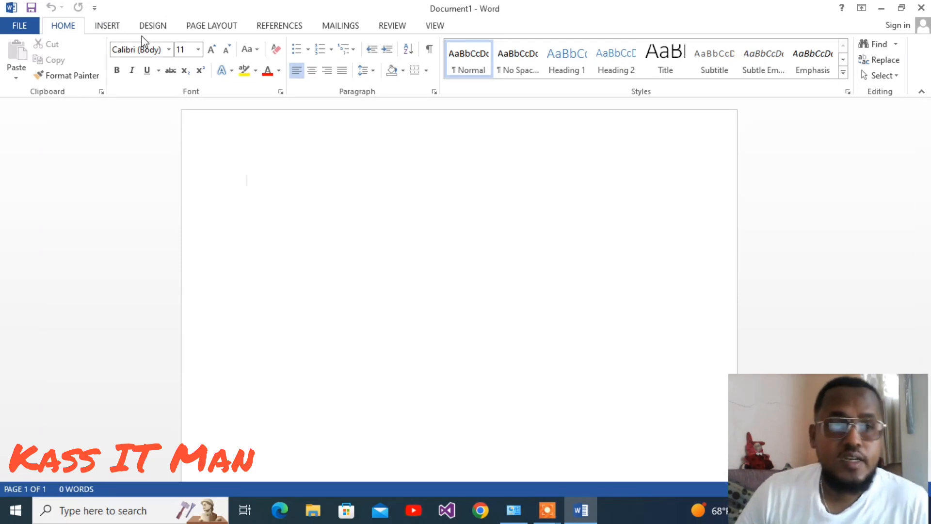
Insert a 7-column by 3-row table from the table grid, then undo the insertion.
click(108, 27)
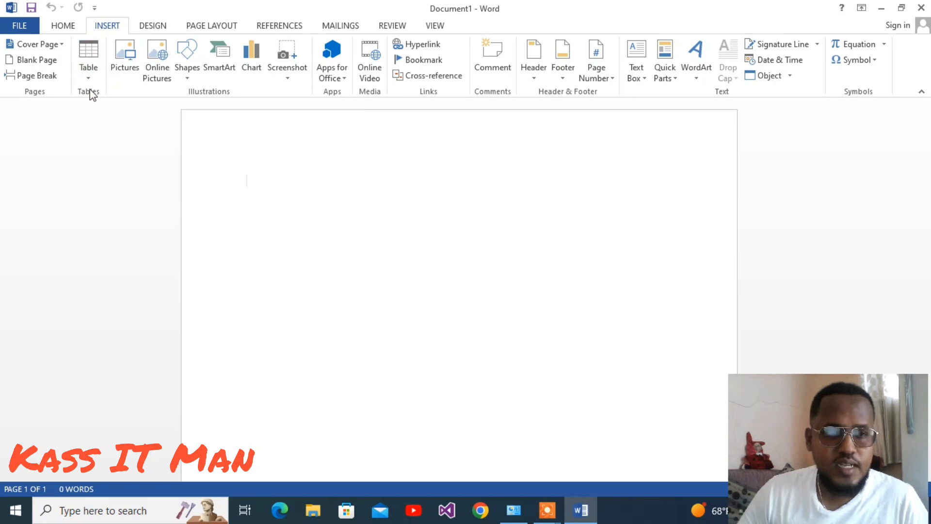
click(88, 73)
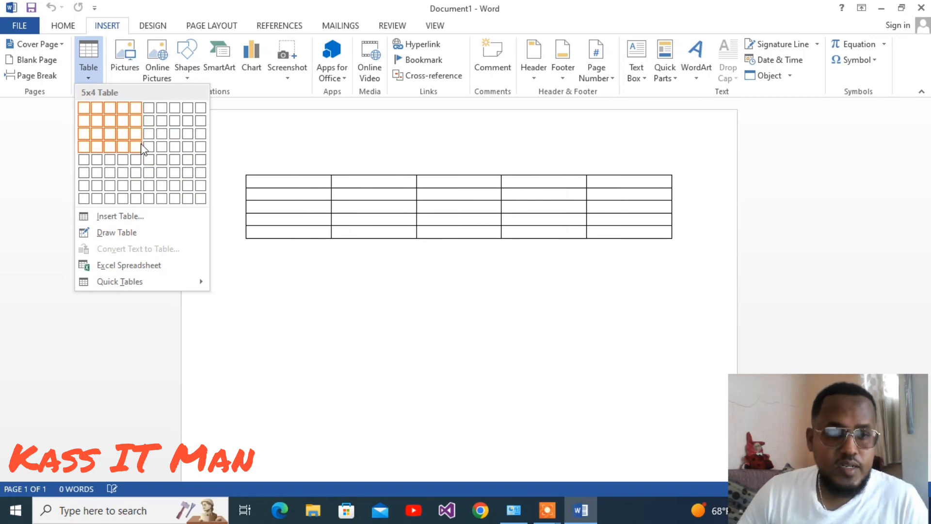
click(158, 145)
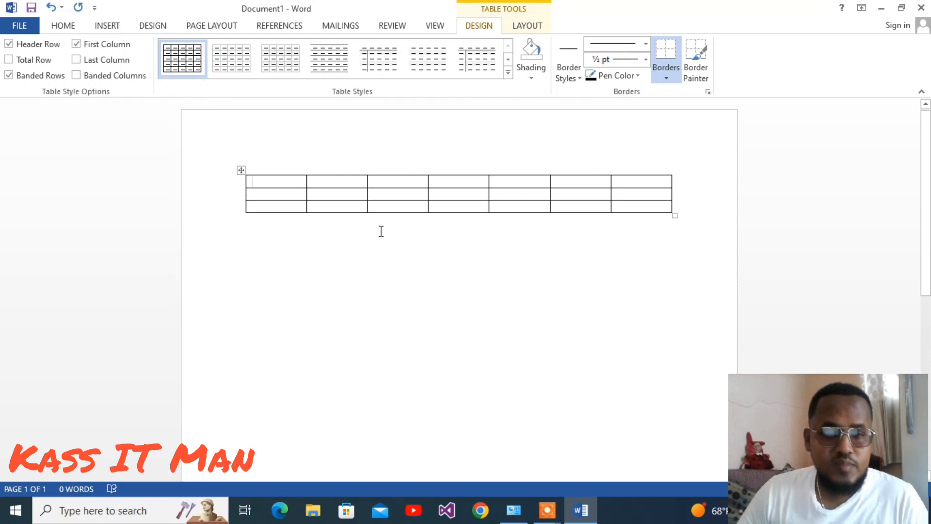
key(ctrl+z)
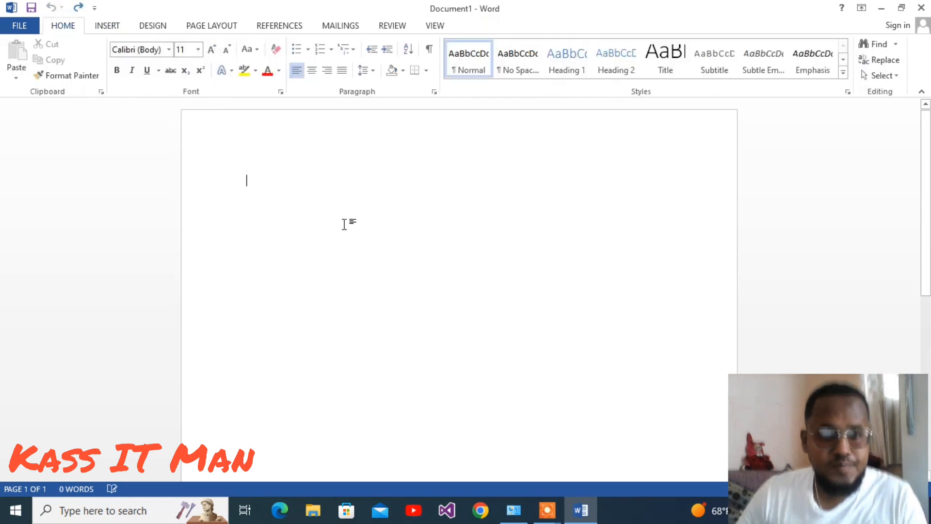
Insert a table with 10 columns and 5 rows through the Insert Table dialog, then undo it.
click(118, 25)
click(89, 75)
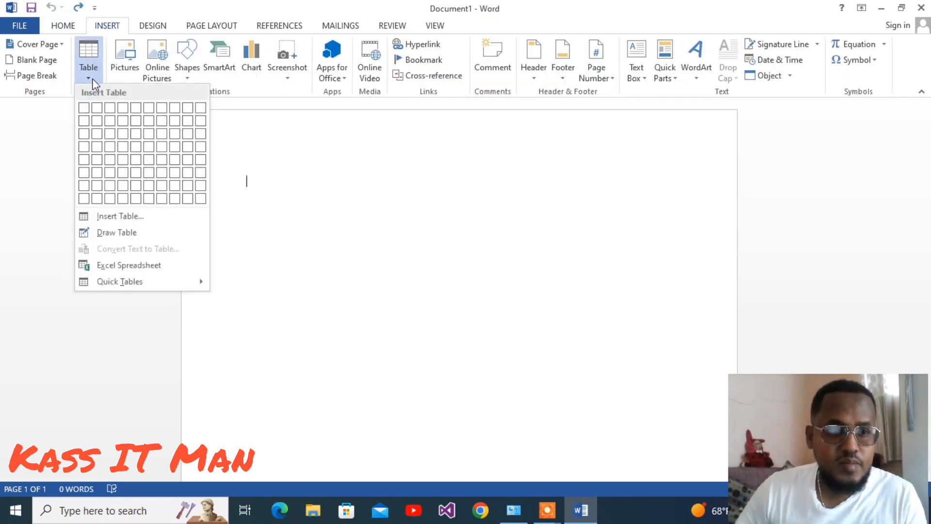
click(132, 218)
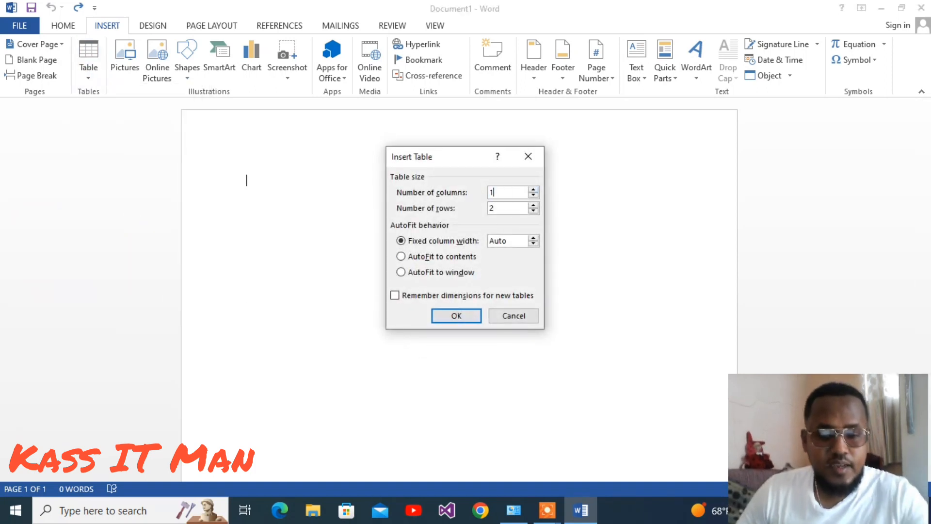
key(Tab)
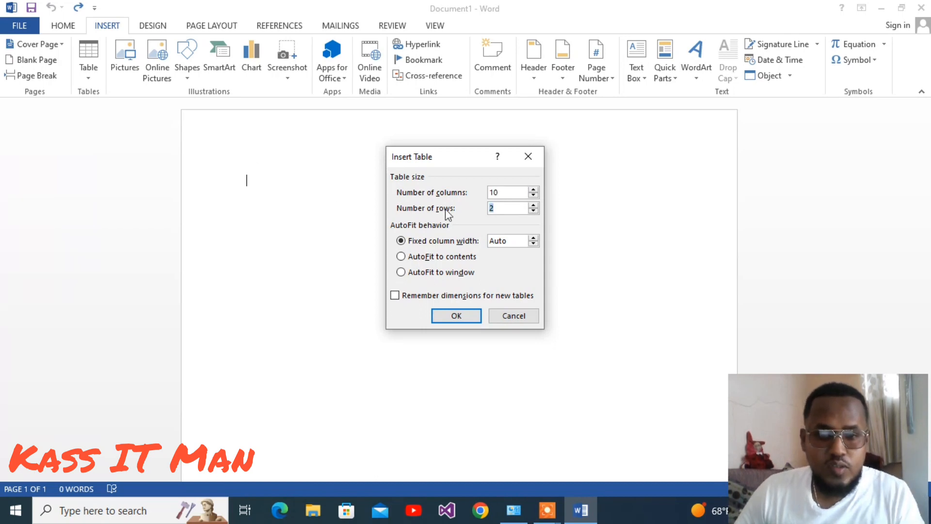
text(5)
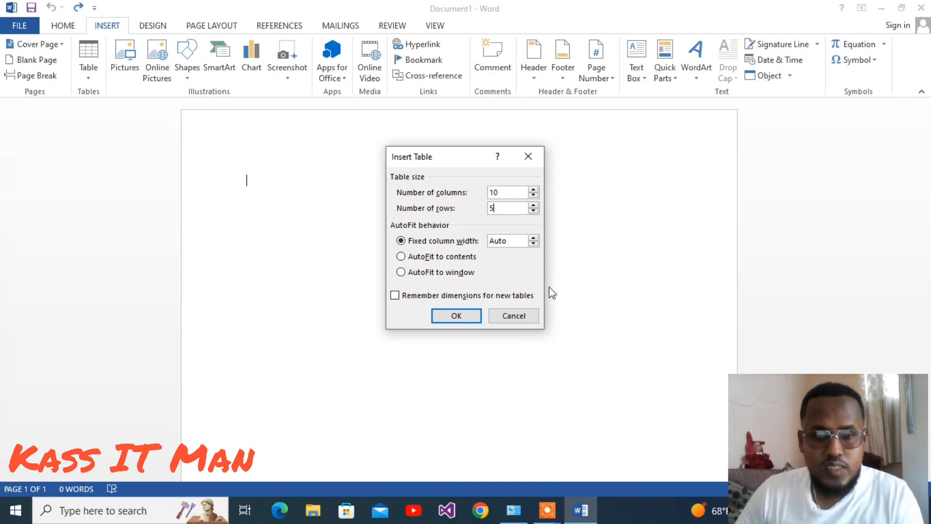
click(454, 316)
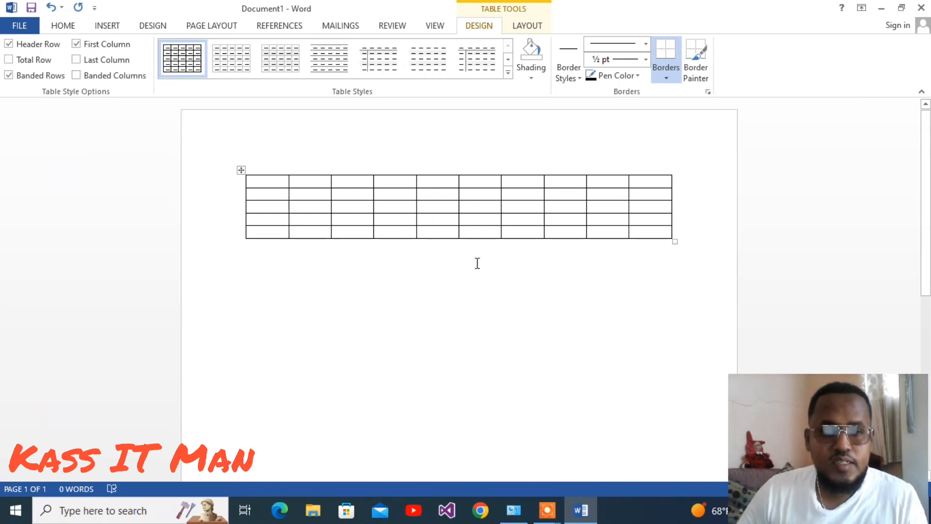
key(ctrl+z)
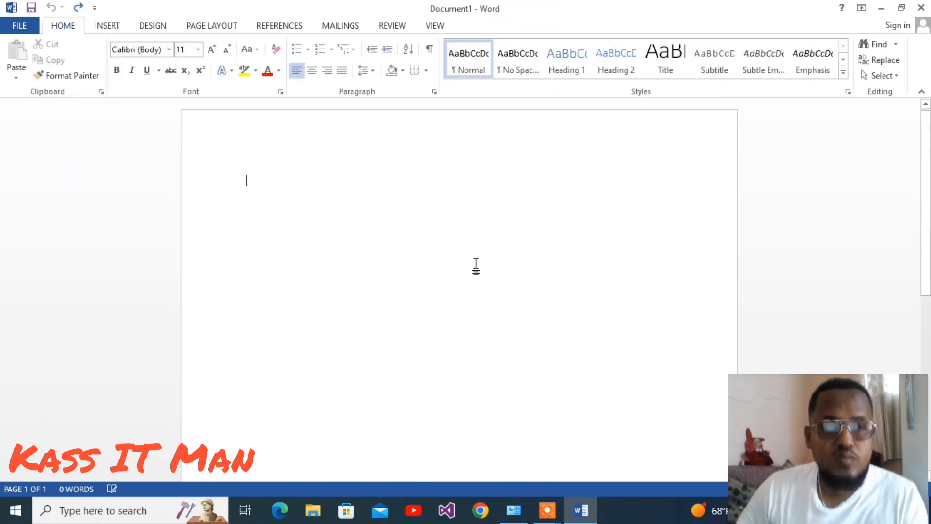
Browse the Pictures and Saved Pictures folders for an image to insert, then close the picture dialog.
click(119, 30)
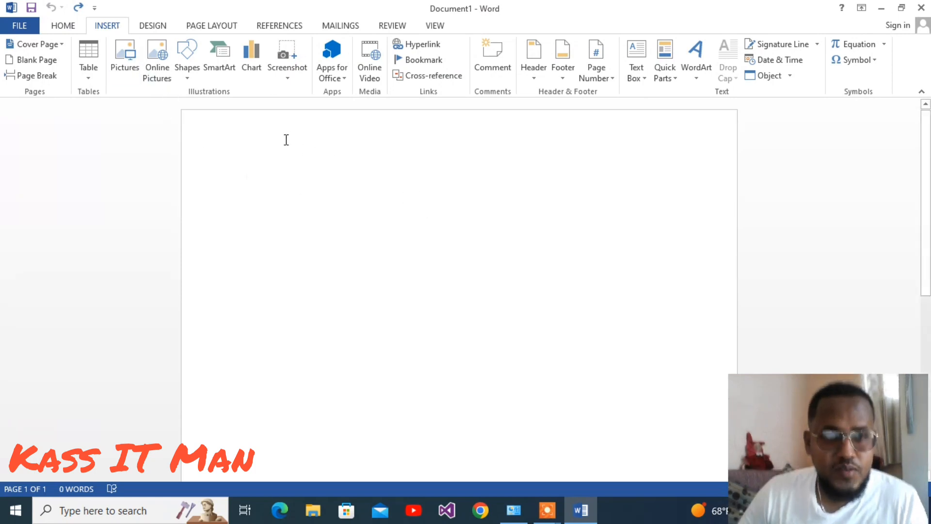
click(128, 55)
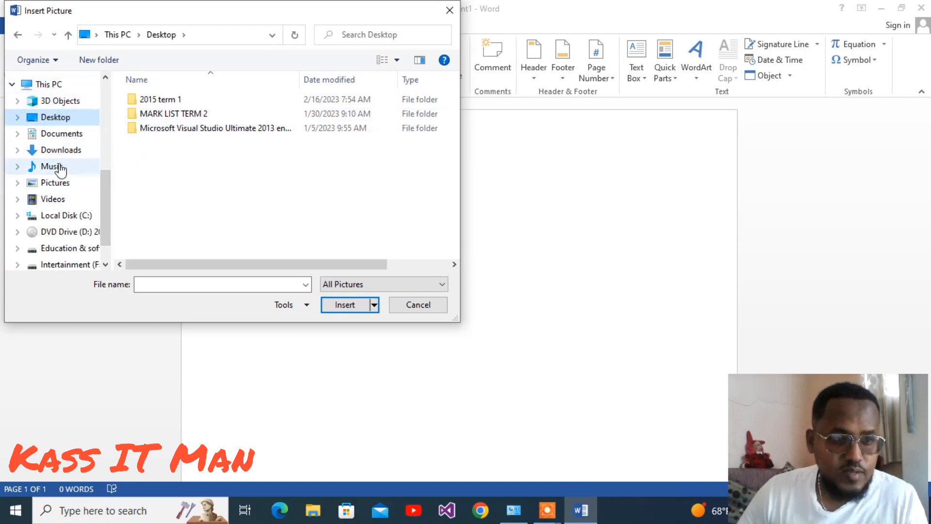
click(62, 183)
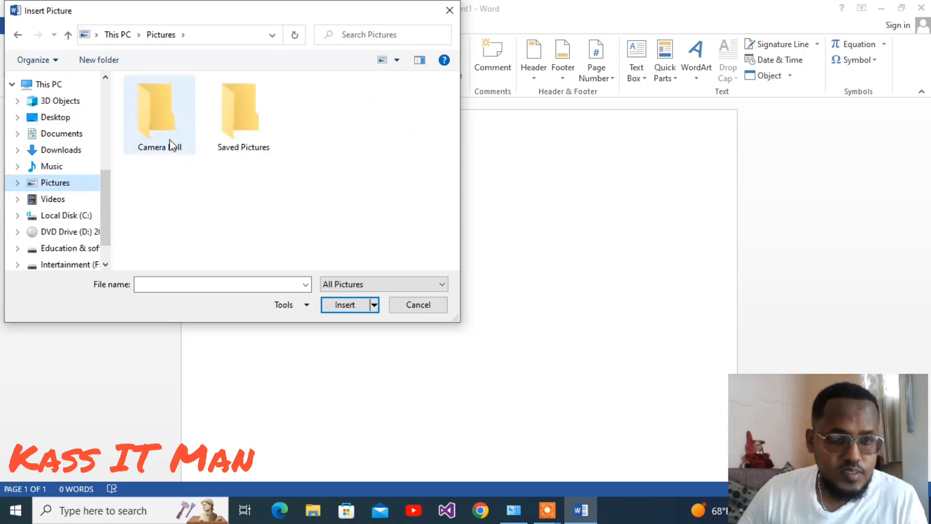
double_click(227, 134)
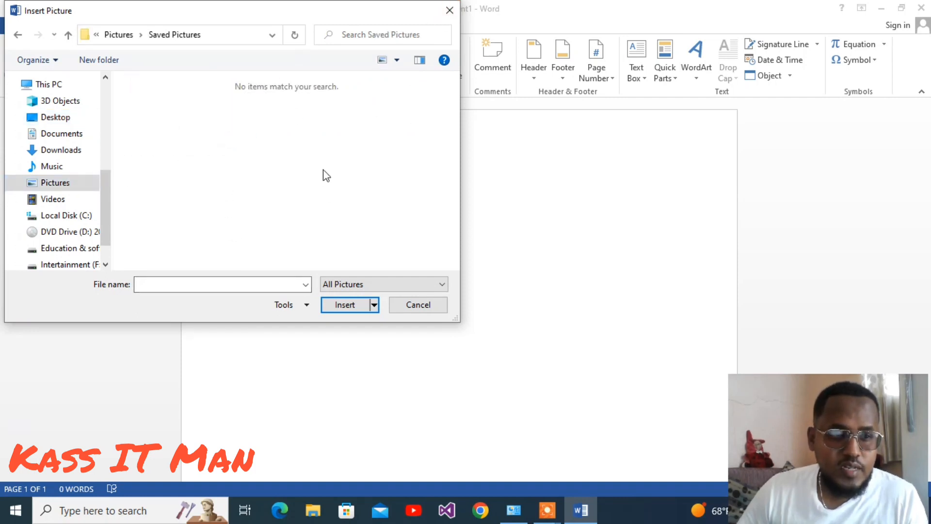
click(449, 10)
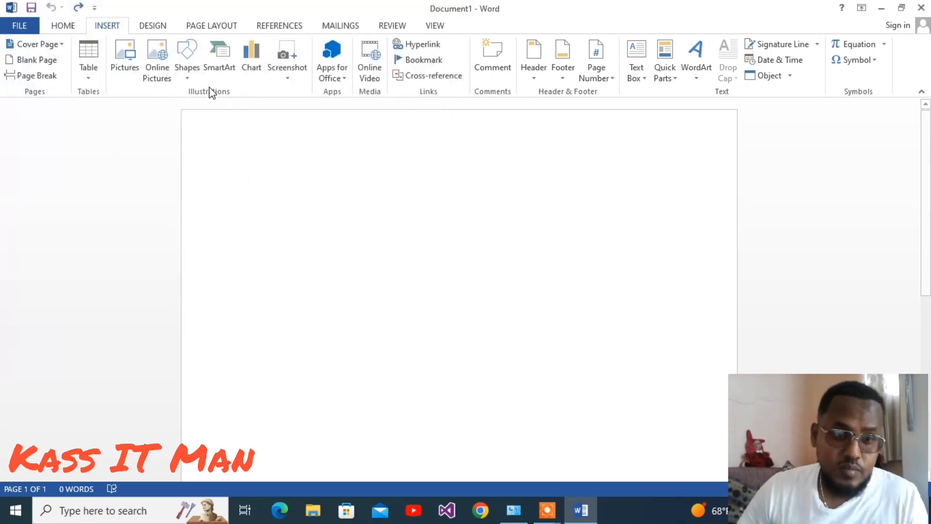
Draw an oval shape on the page, then undo the drawing.
click(182, 63)
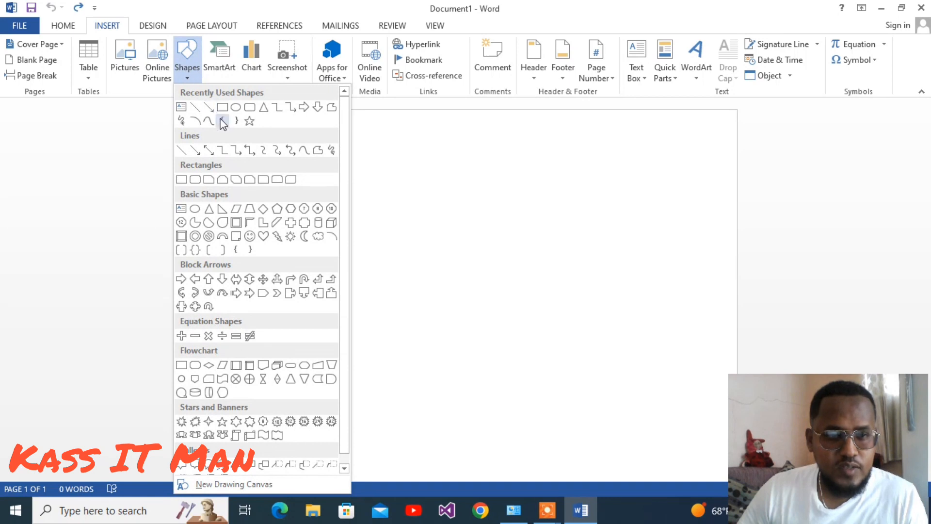
click(241, 110)
drag(333, 166, 530, 302)
click(271, 361)
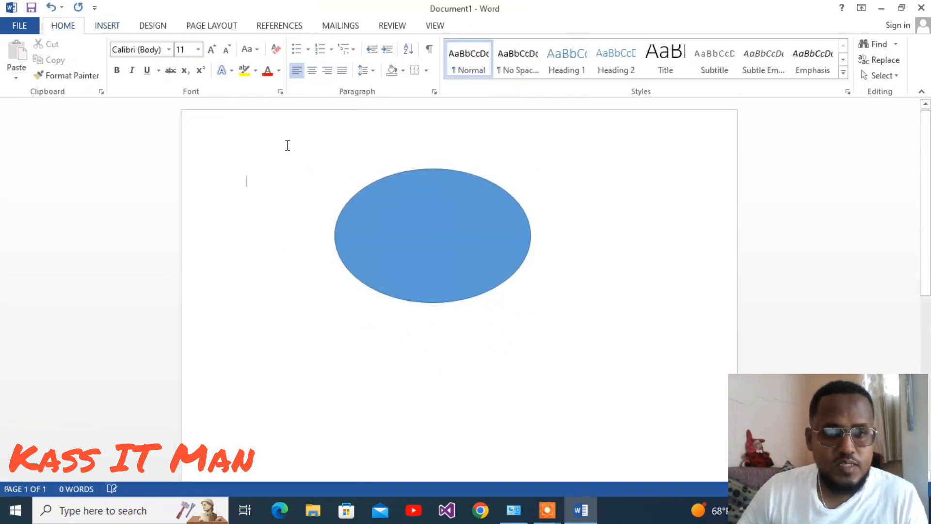
click(102, 31)
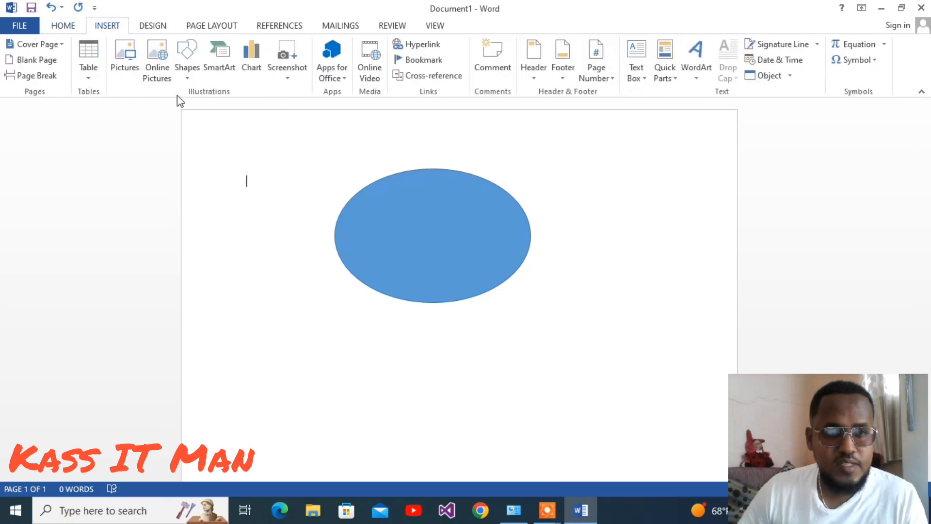
key(ctrl+z)
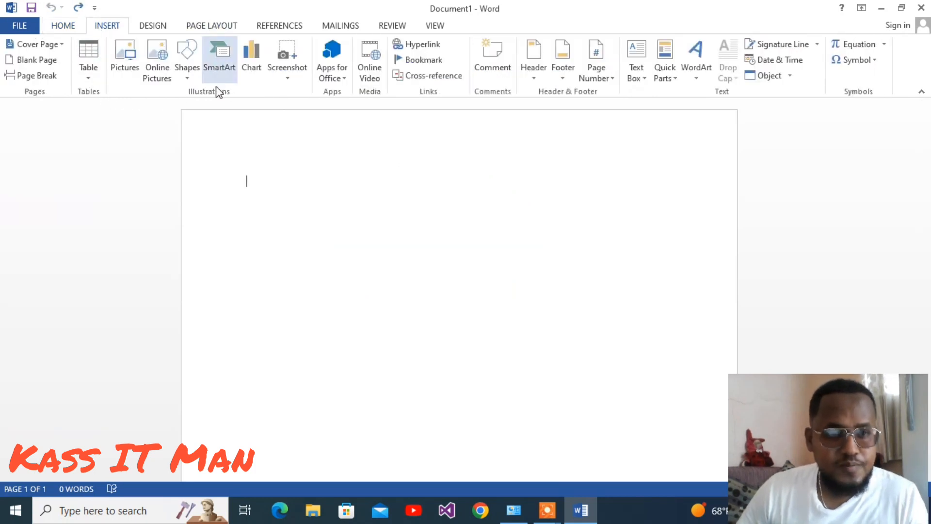
Insert a Basic Process SmartArt graphic from the Process category.
click(225, 74)
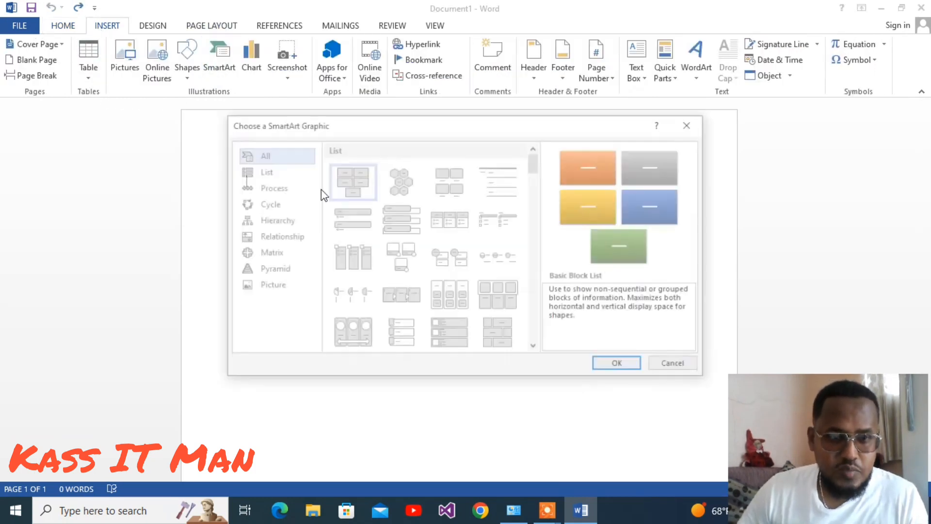
click(264, 173)
click(298, 187)
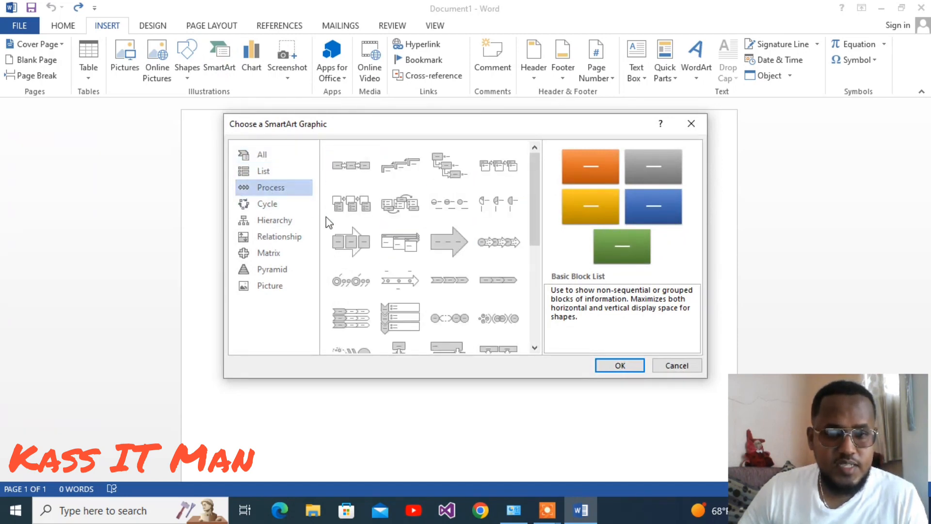
click(350, 165)
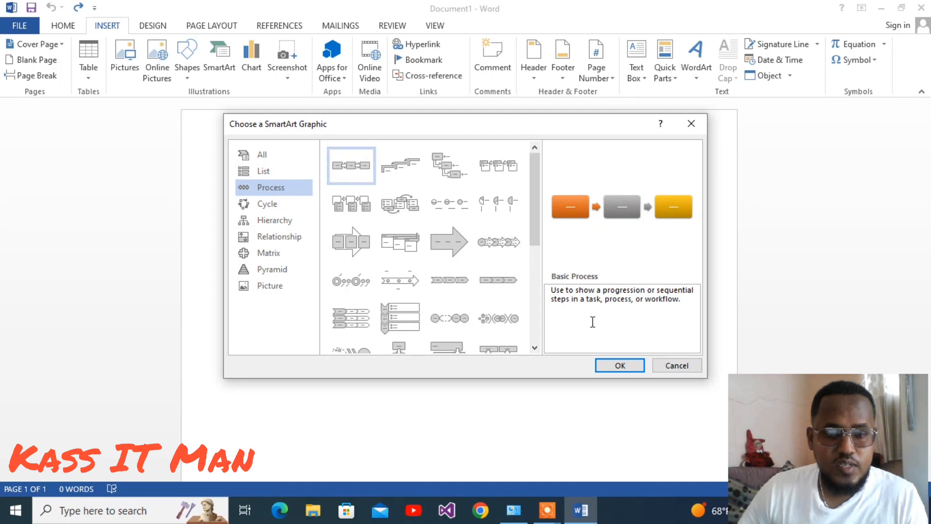
click(619, 365)
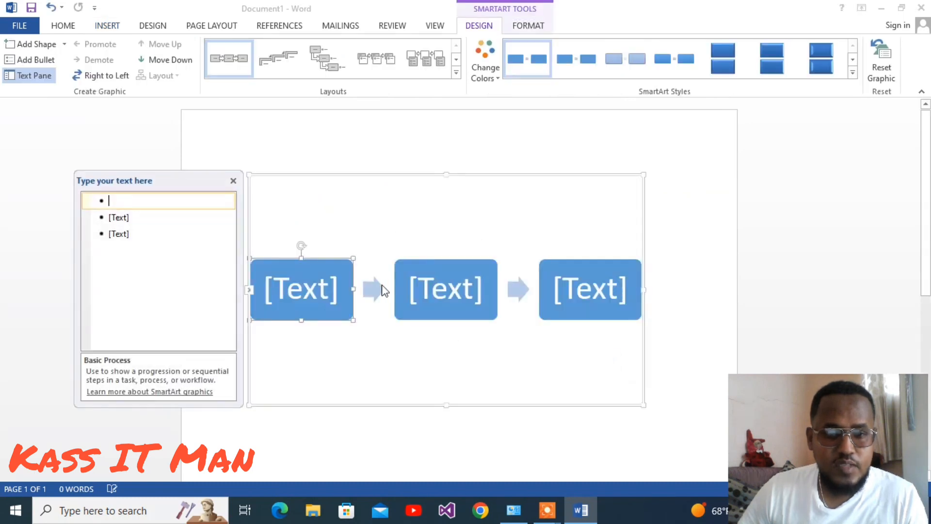
Label the three process boxes VVNVN, VNVNV and VNVBN, then leave the graphic.
click(328, 288)
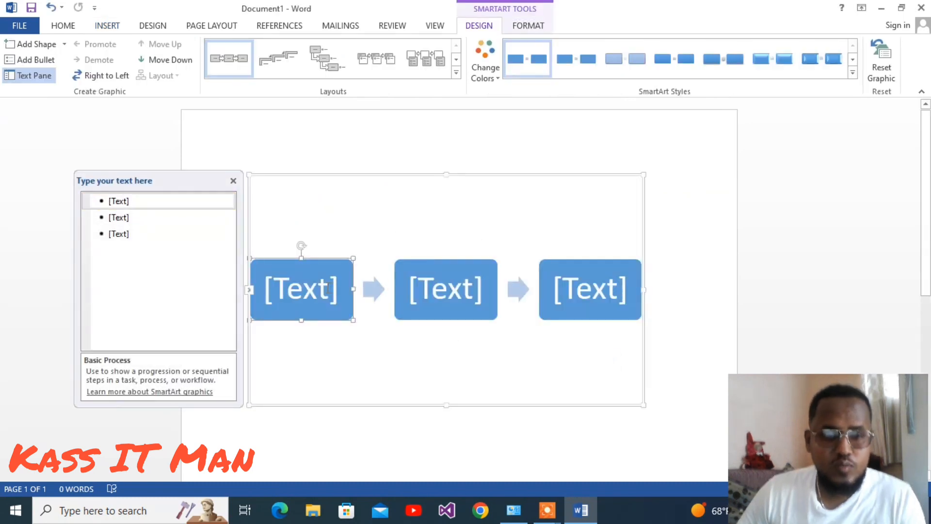
click(277, 287)
click(174, 209)
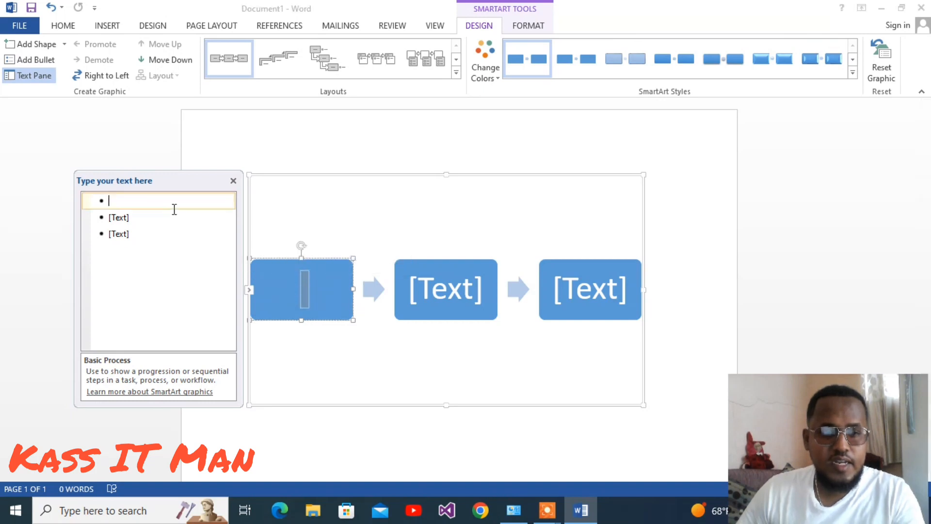
text(VVNVN)
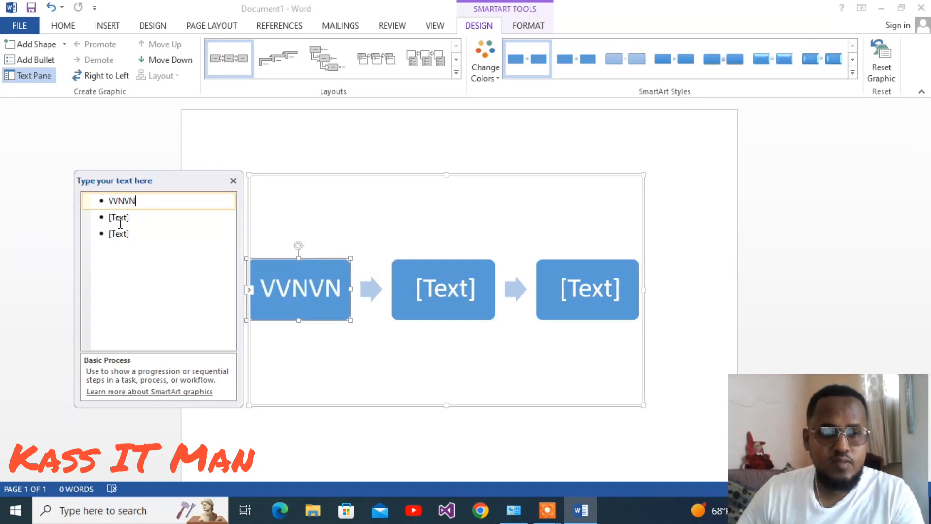
click(119, 219)
text(VNVNV)
click(122, 235)
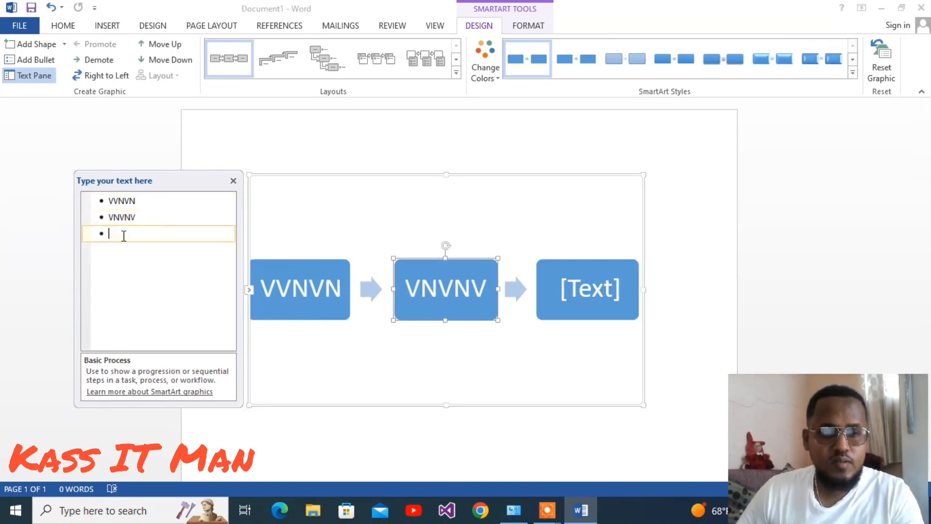
text(VNVBN)
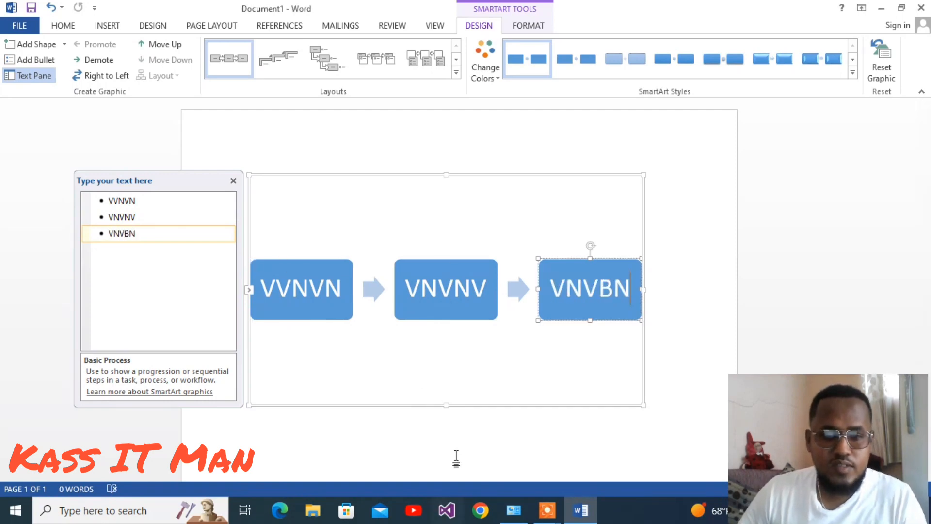
key(Escape)
click(793, 221)
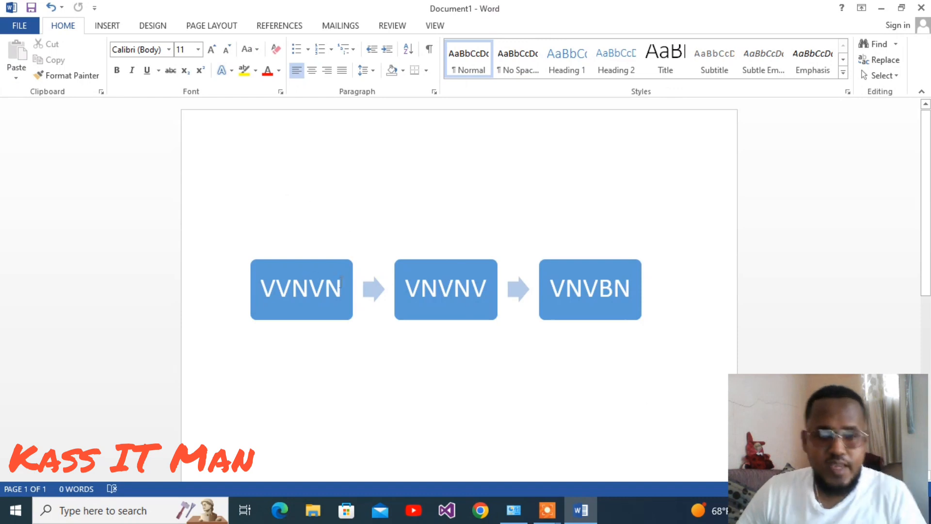
Select the SmartArt graphic and open a new blank document.
click(533, 283)
key(ctrl)
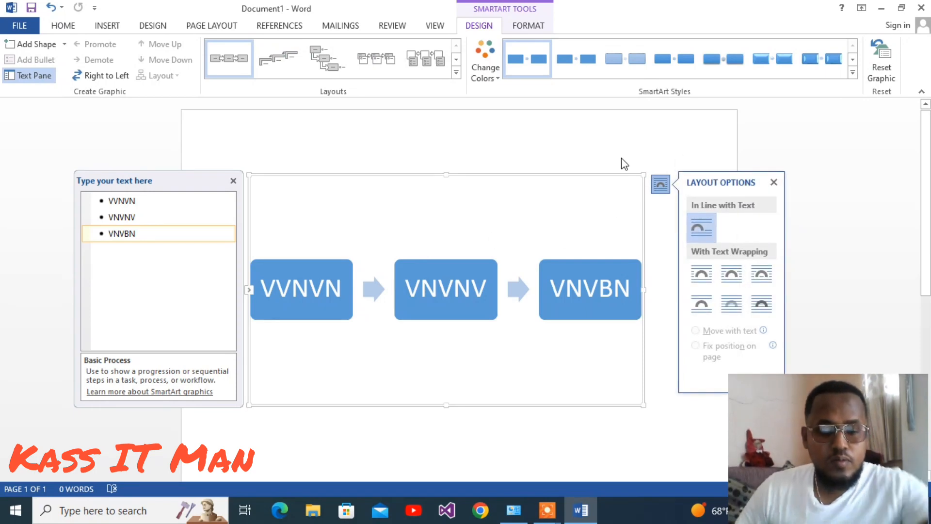
key(ctrl+n)
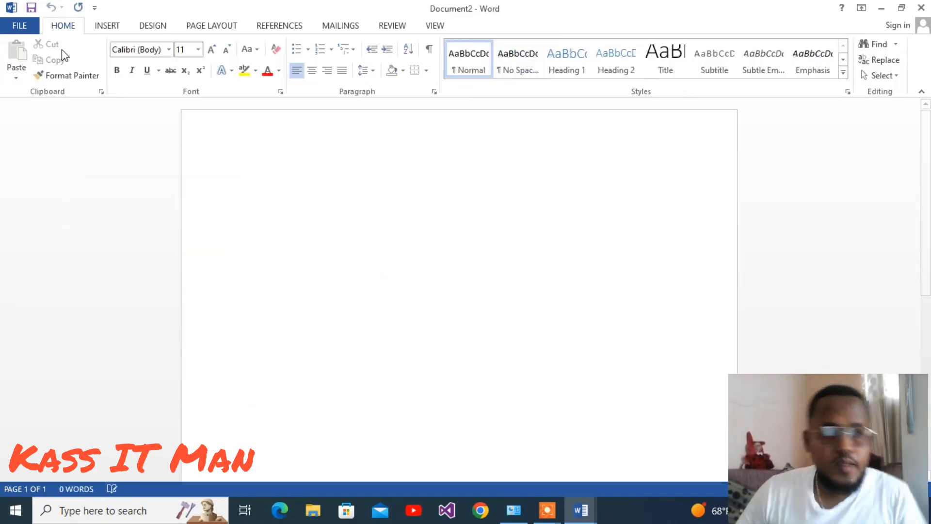
Insert a screen clipping of the SmartArt diagram from the first document into the new document.
click(108, 26)
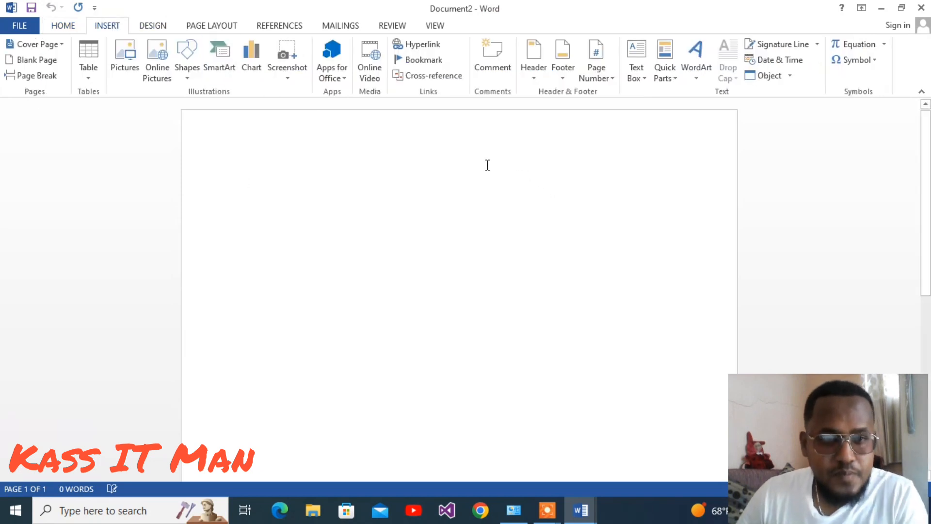
click(286, 68)
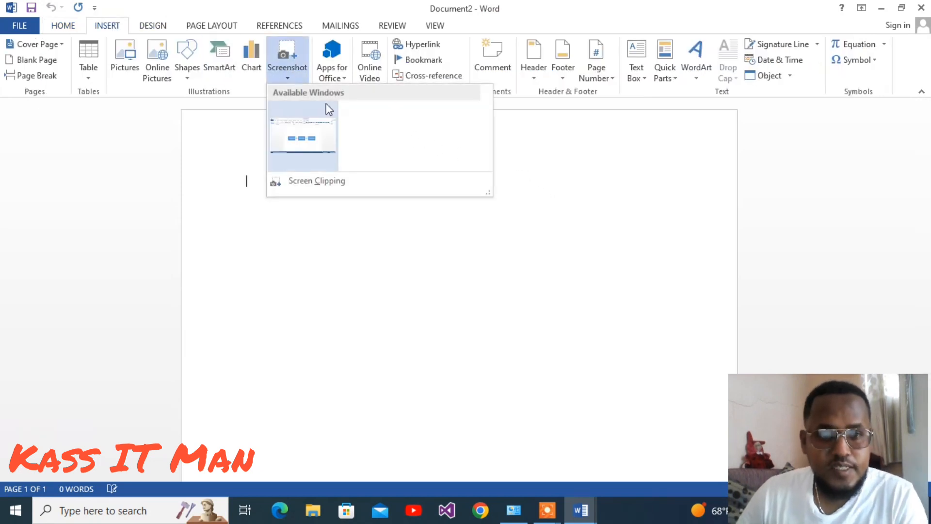
click(320, 187)
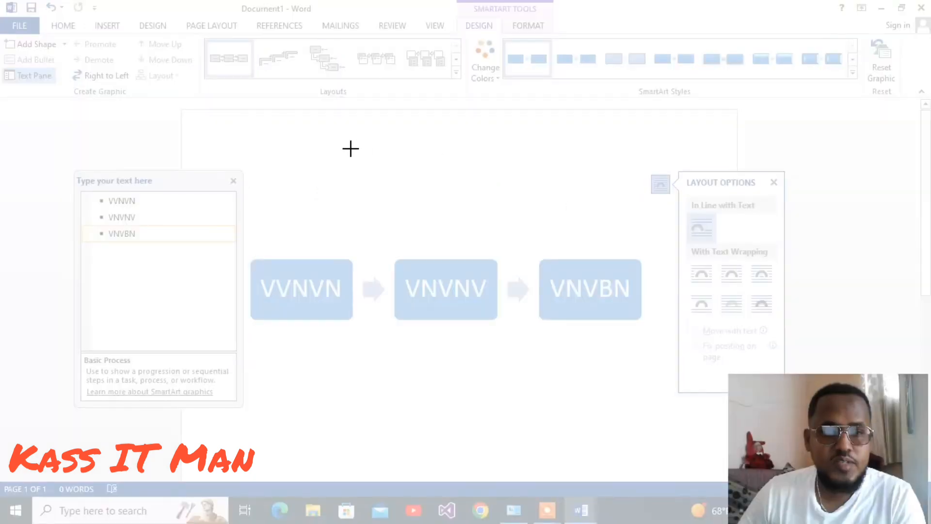
drag(125, 94, 729, 436)
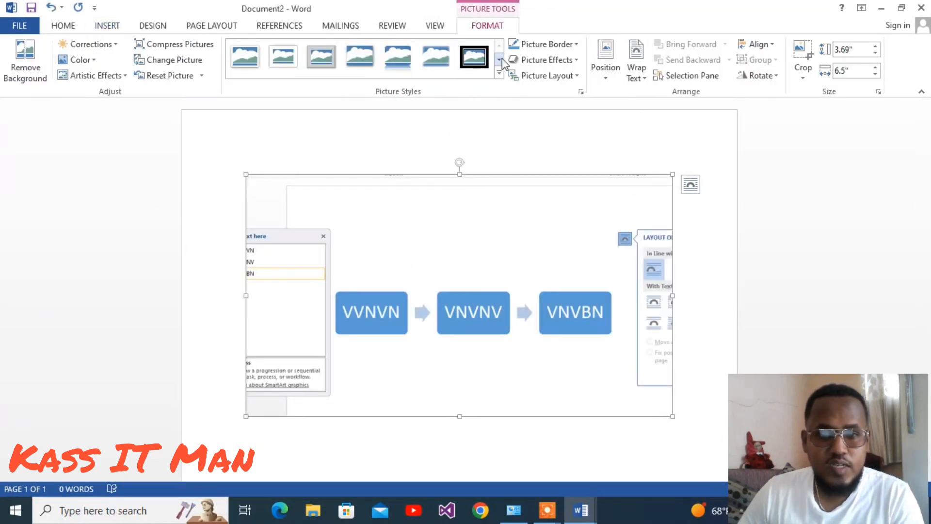
Apply a shadowed picture style to the screen clipping, then undo the style and the clipping.
click(499, 72)
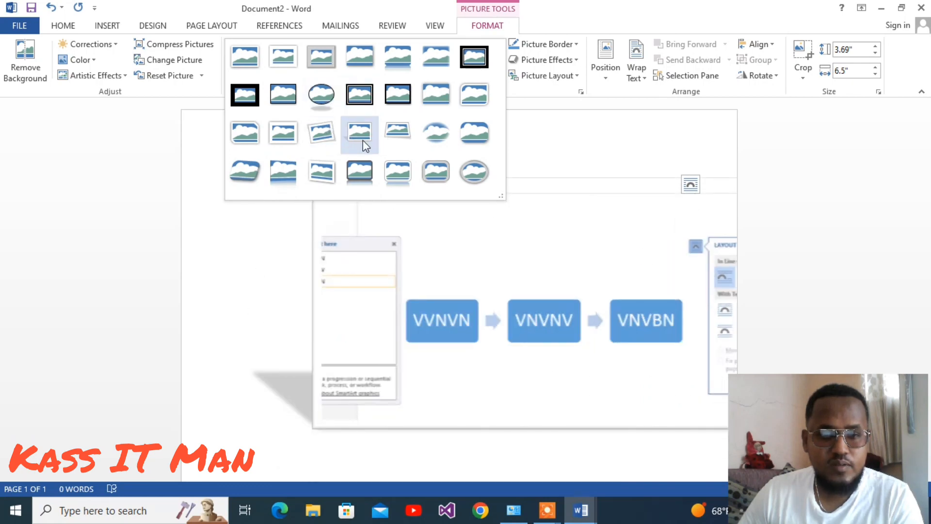
click(362, 141)
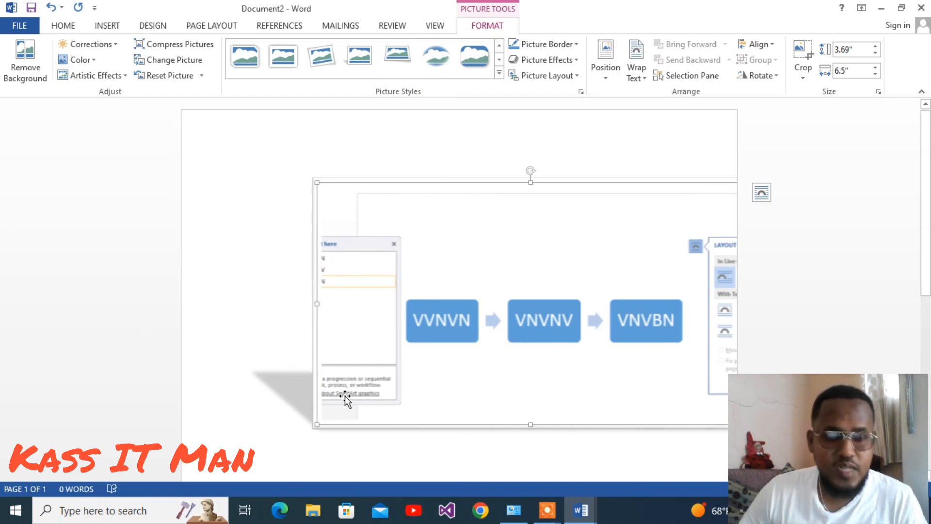
key(ctrl+z)
key(ctrl+z)
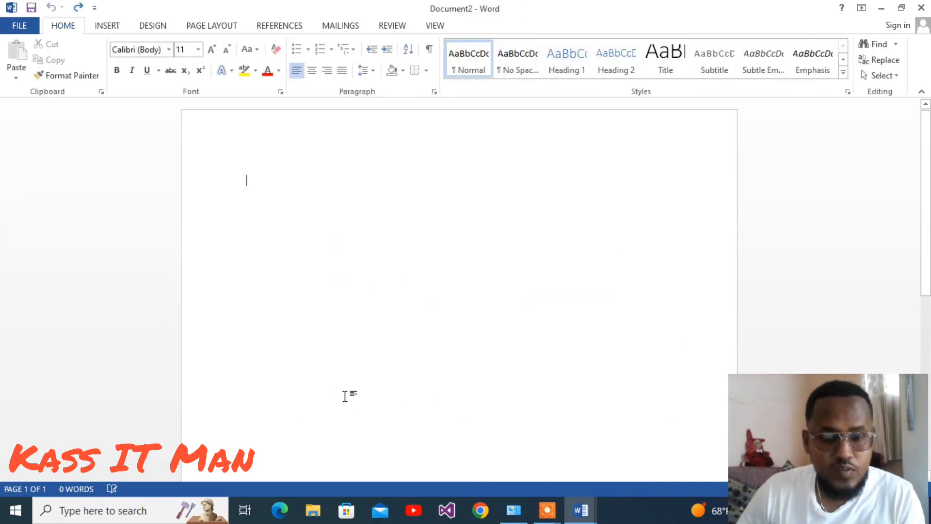
Insert a hyperlink that creates a new document named INFO, choosing to edit the new document now.
click(107, 25)
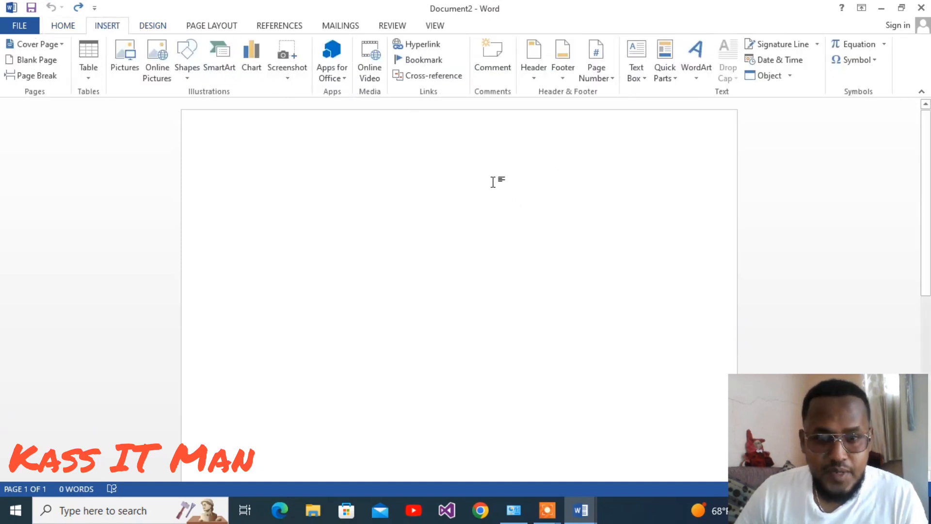
click(438, 47)
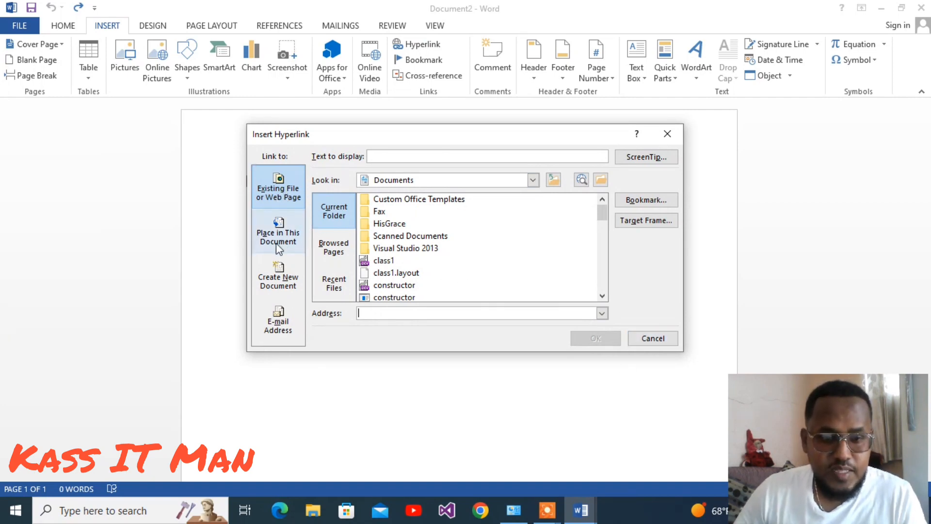
click(291, 280)
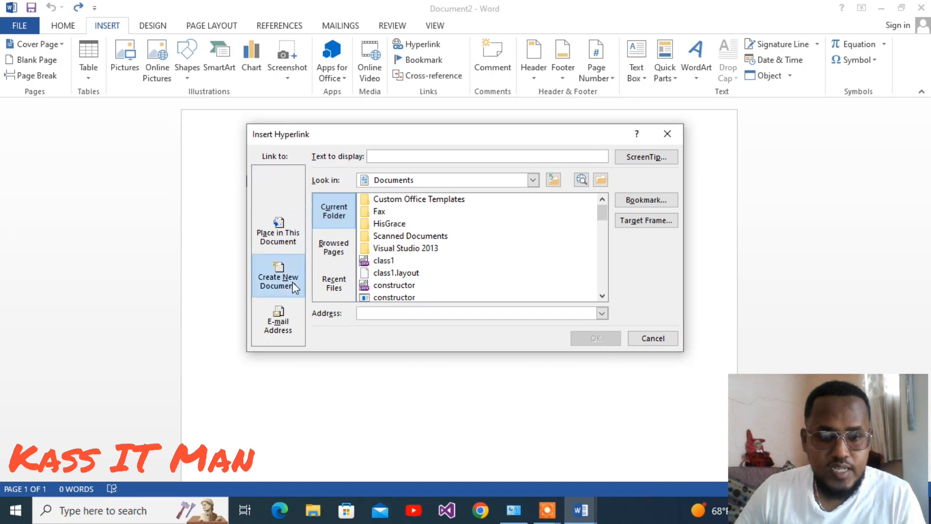
click(338, 284)
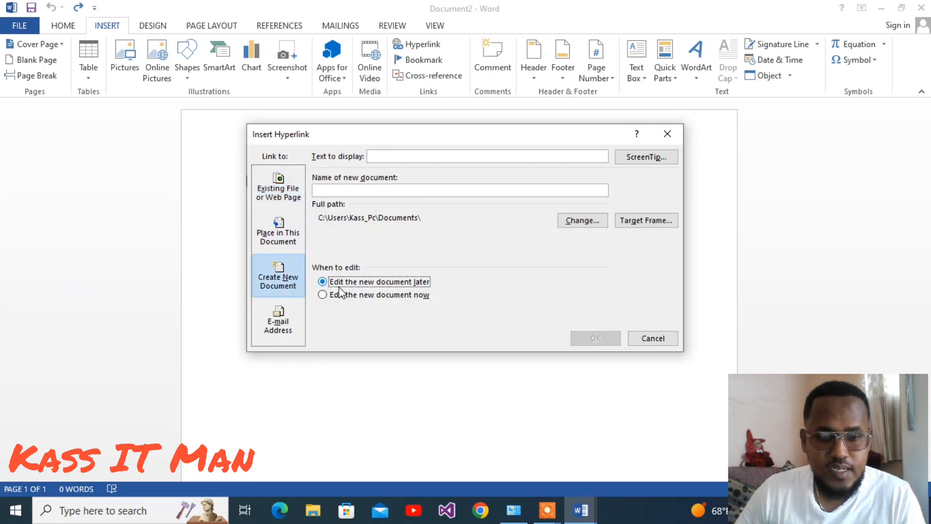
click(378, 296)
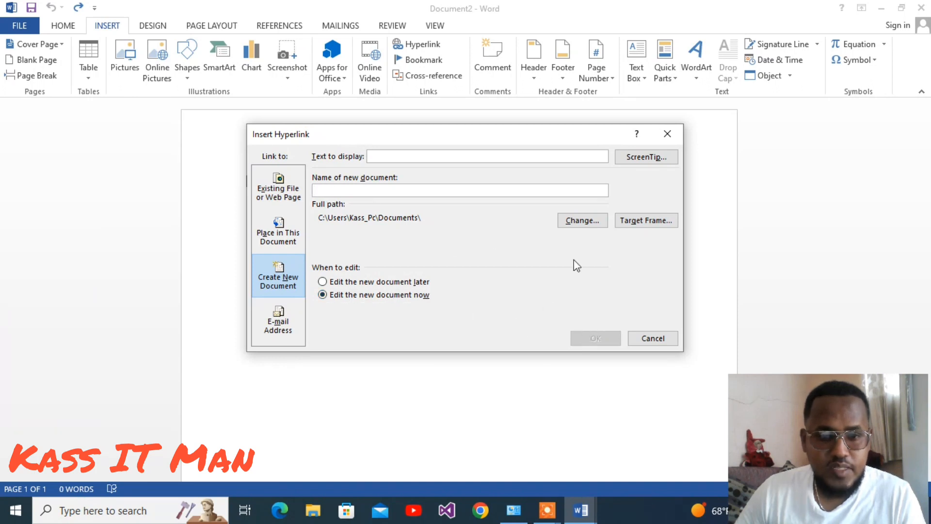
text(INFO)
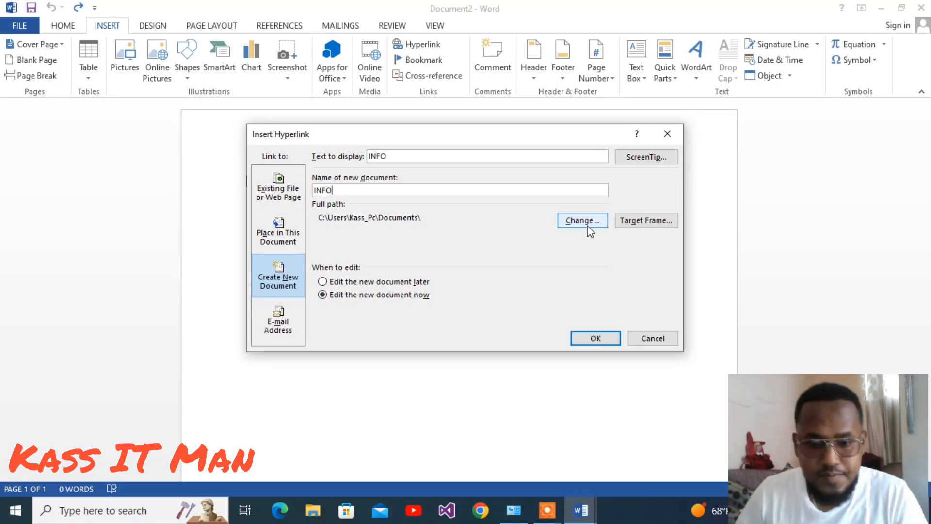
click(594, 338)
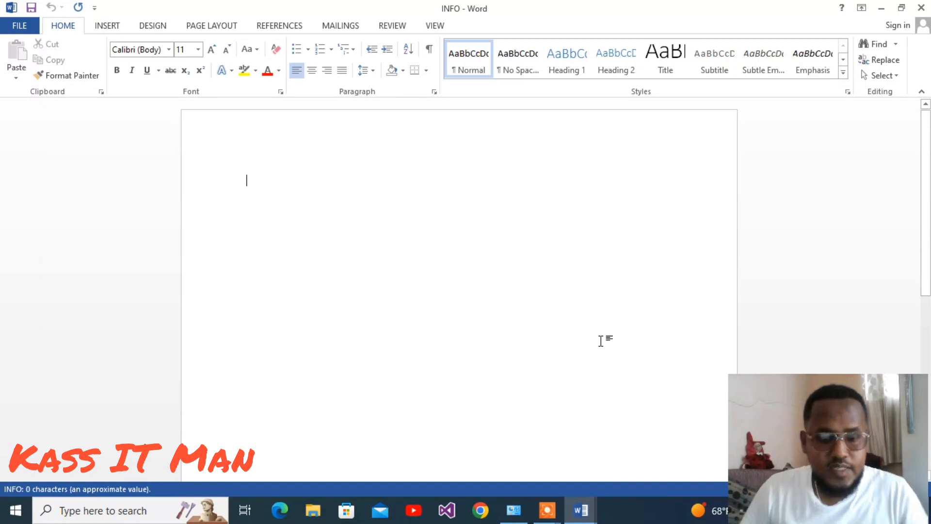
Write THIS IS HYPERLINK BJXFGDOUGH in the new INFO document and close it.
text(THIS IS HYPERLINK)
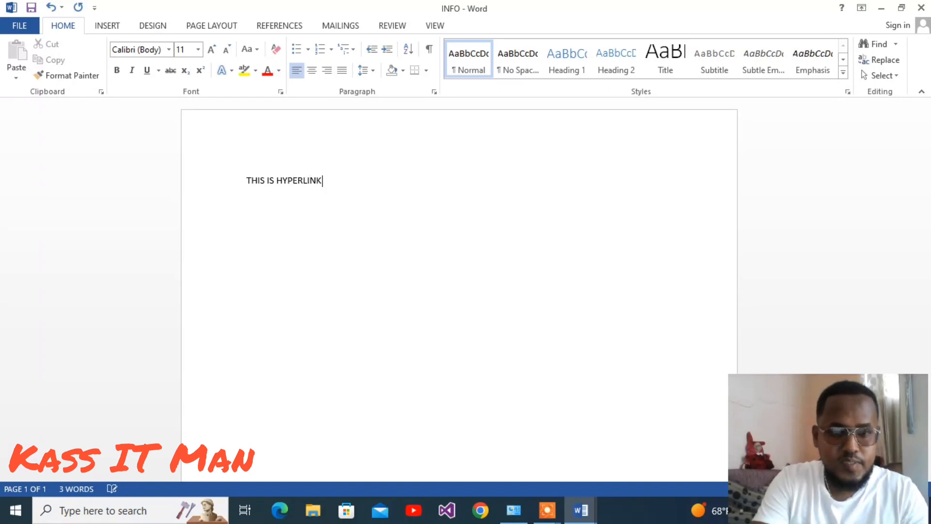
text(FGDOUGH)
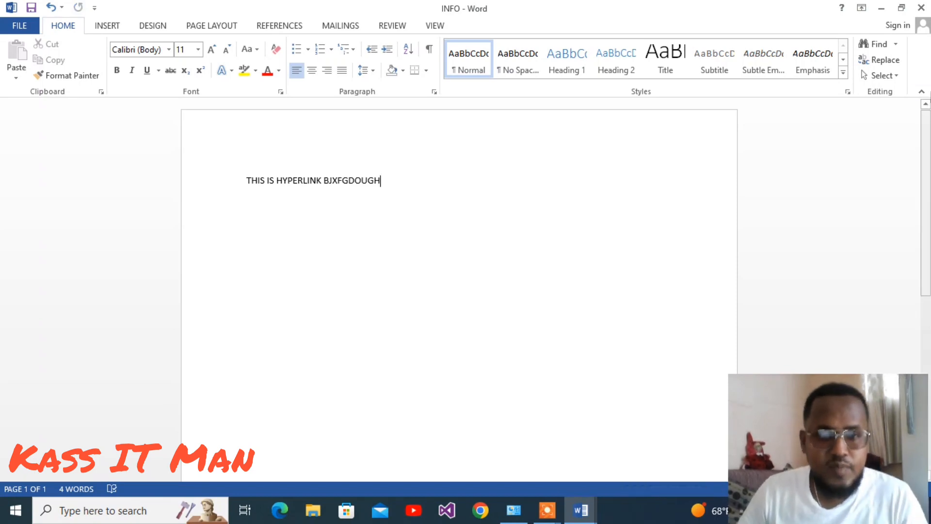
click(921, 8)
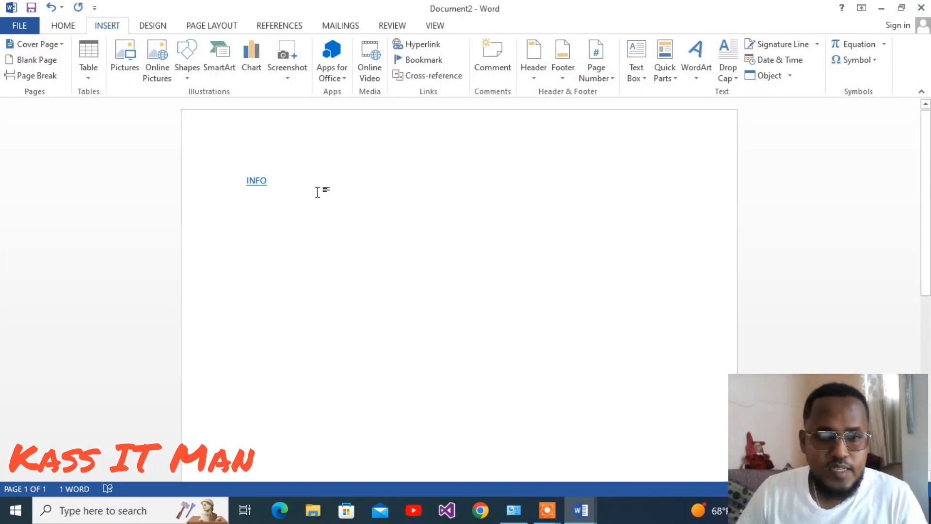
Follow the INFO hyperlink, accept the security notice to open the linked document, and close it.
ctrl+click(257, 180)
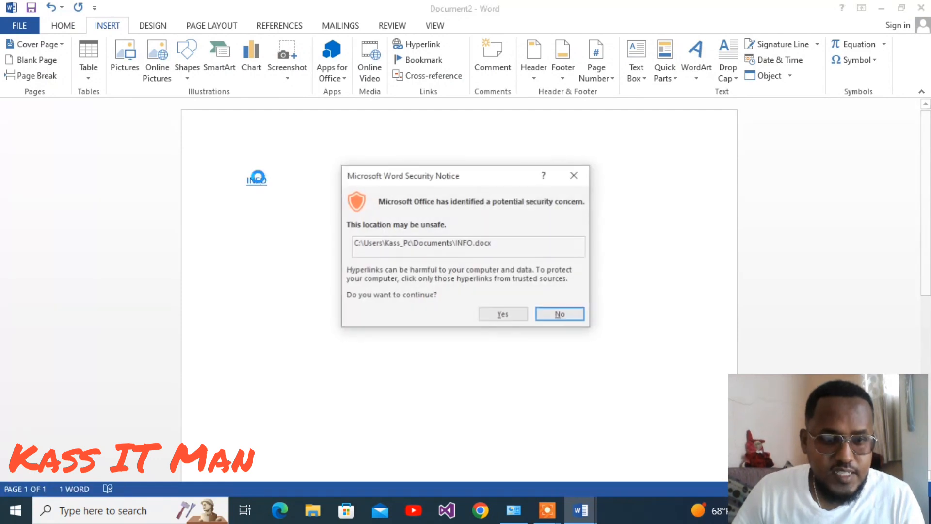
click(505, 314)
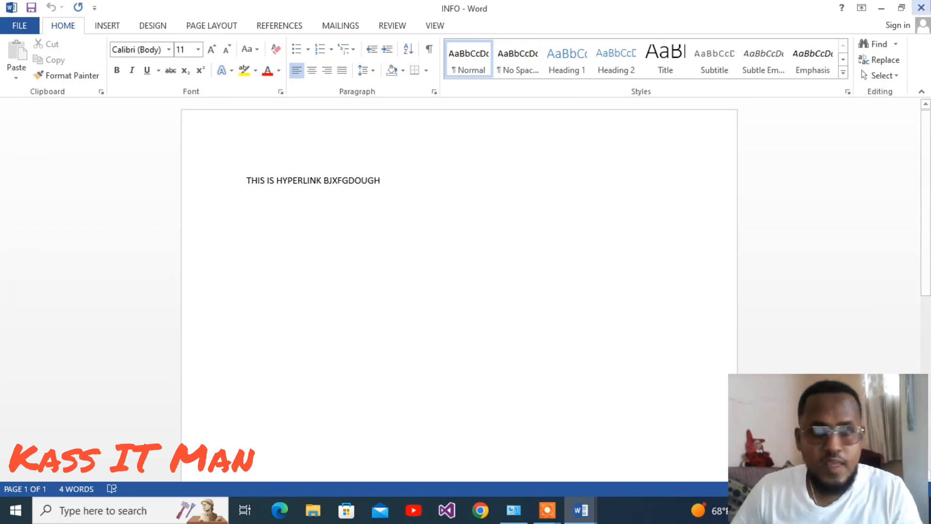
click(921, 7)
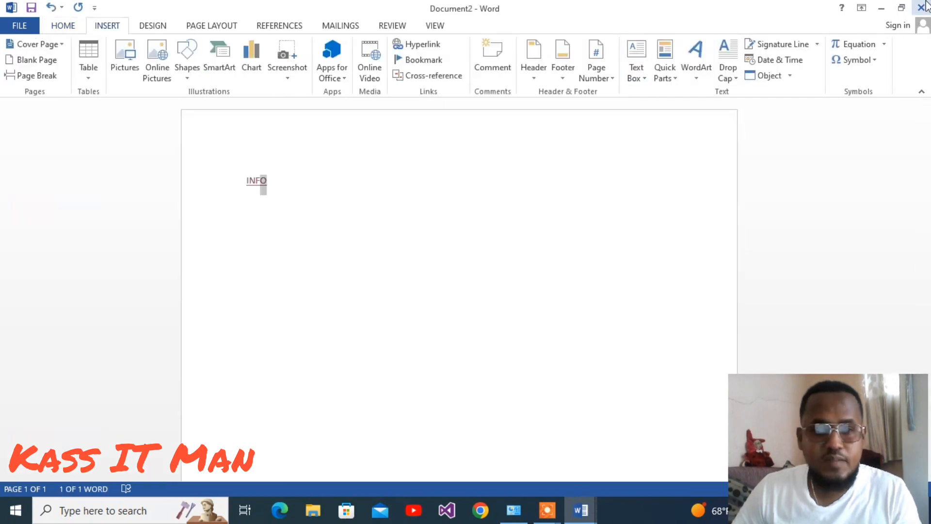
Undo the hyperlink insertion, leaving the document blank.
key(ctrl+z)
key(ctrl+z)
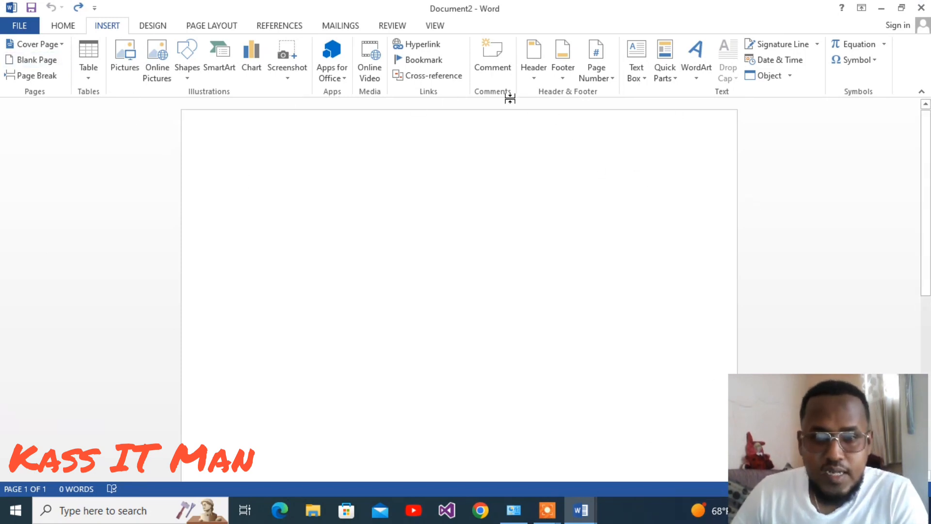
click(538, 75)
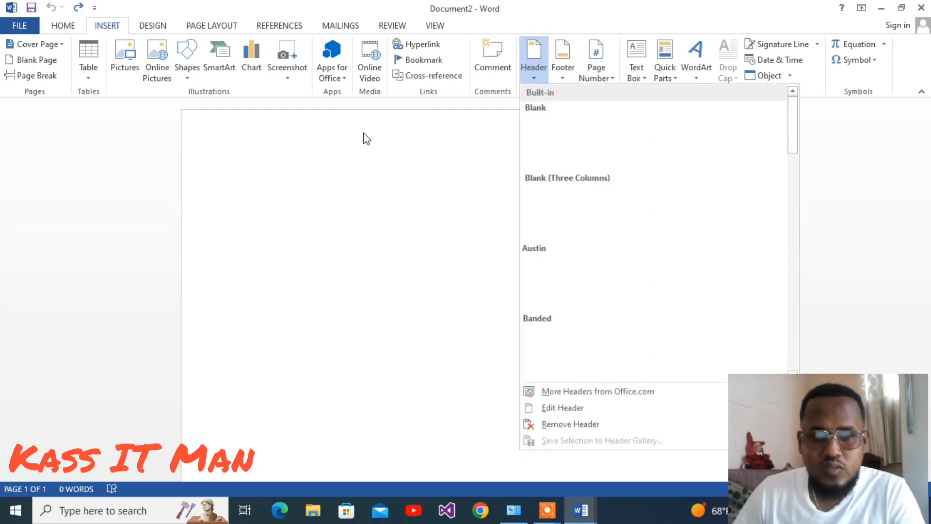
click(286, 196)
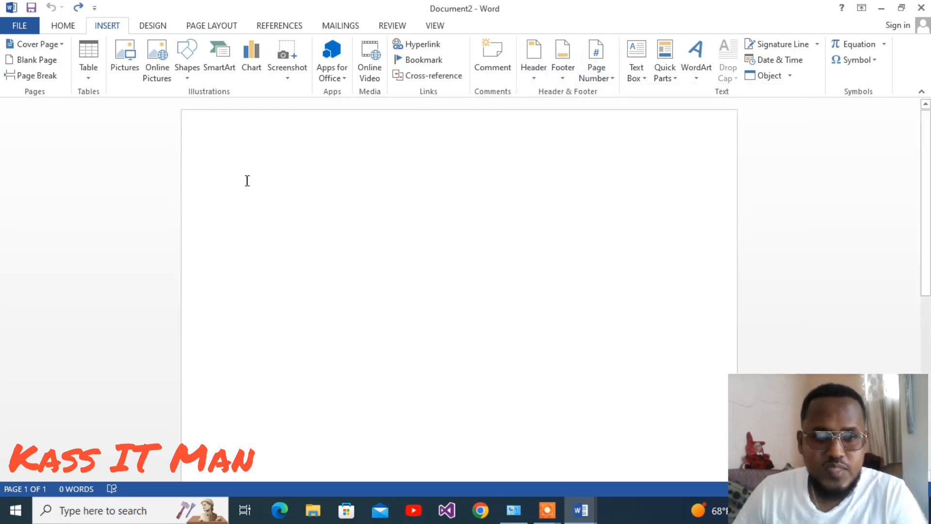
Type FHFDHGJGFJGJGK as body text on the page.
text(FHFDHGJGFJGJGK)
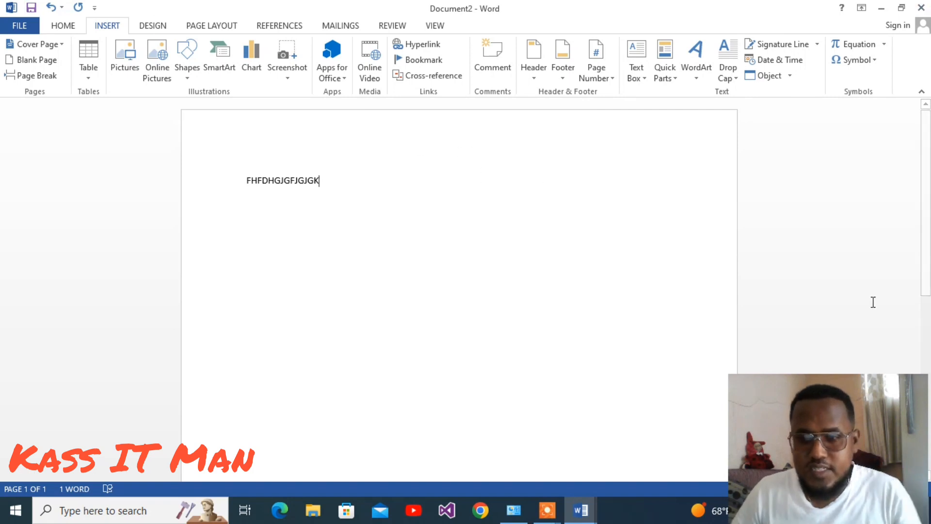
drag(925, 290, 925, 468)
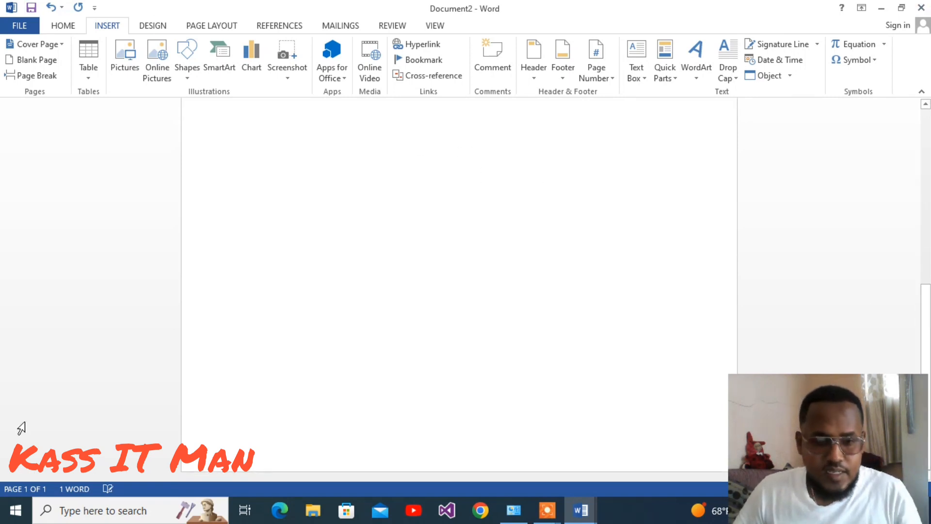
scroll(291, 392, up, 10)
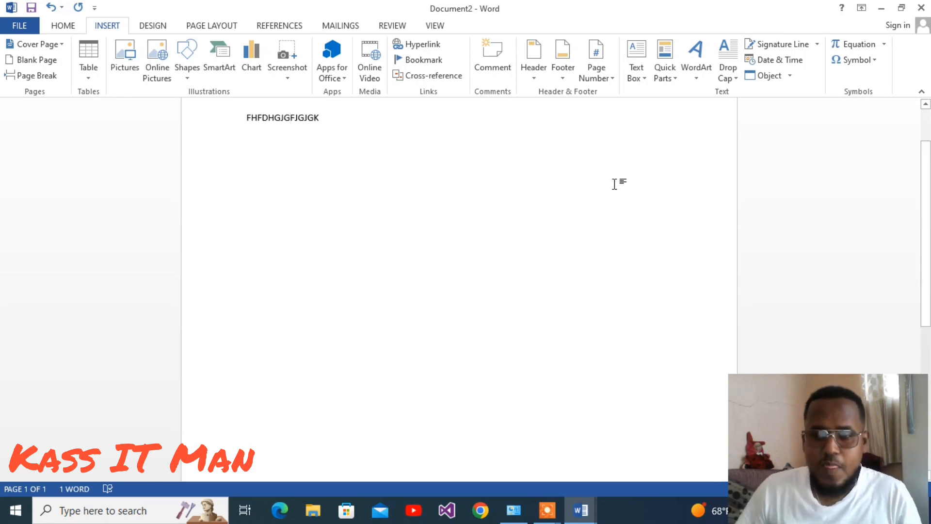
drag(930, 275, 930, 242)
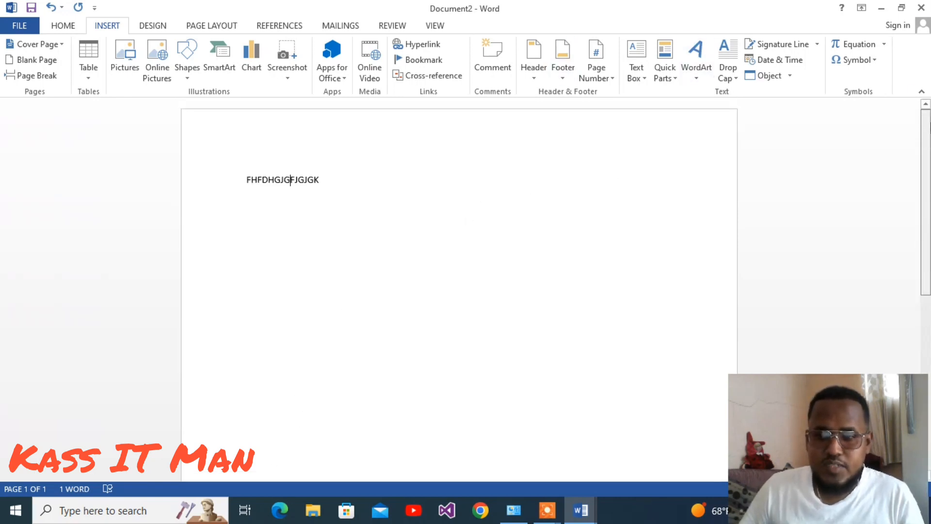
Insert the Integral header, replace its title placeholder with IT TUTORIAL, and return to the document body.
click(539, 71)
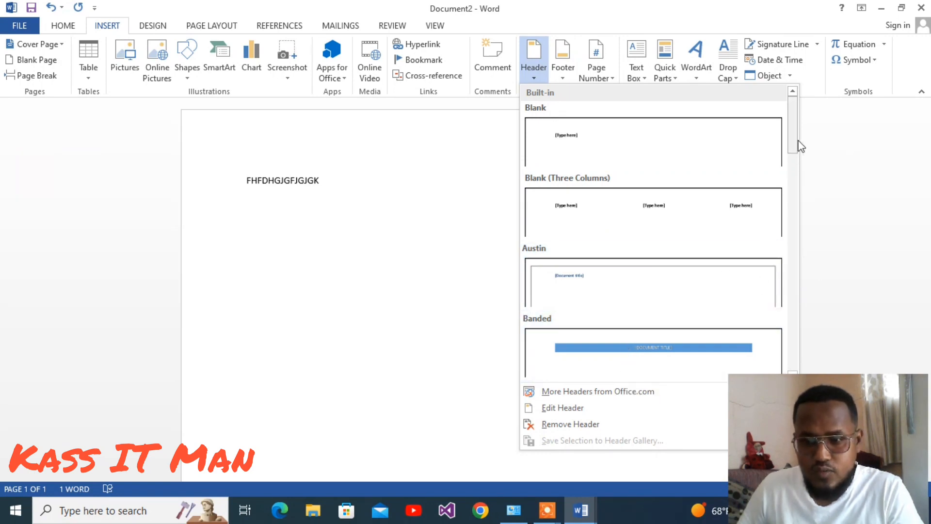
drag(800, 152, 797, 245)
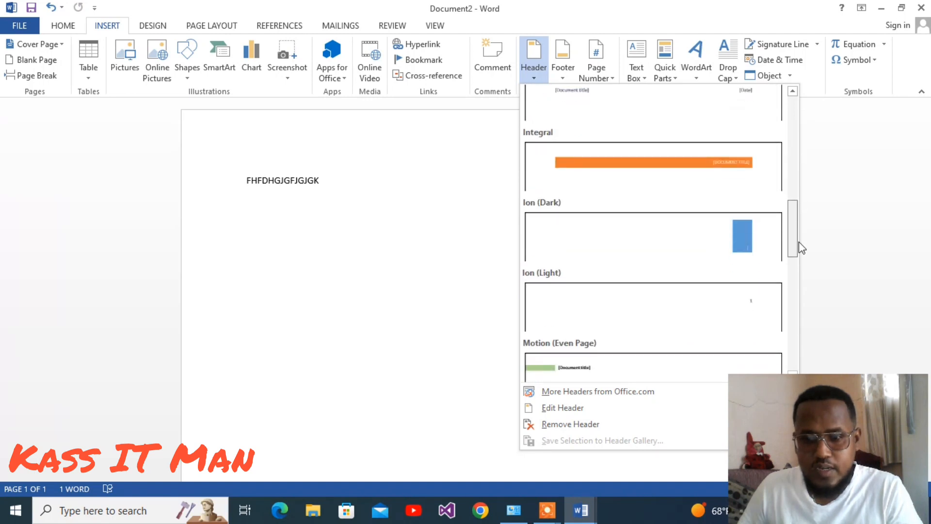
click(671, 183)
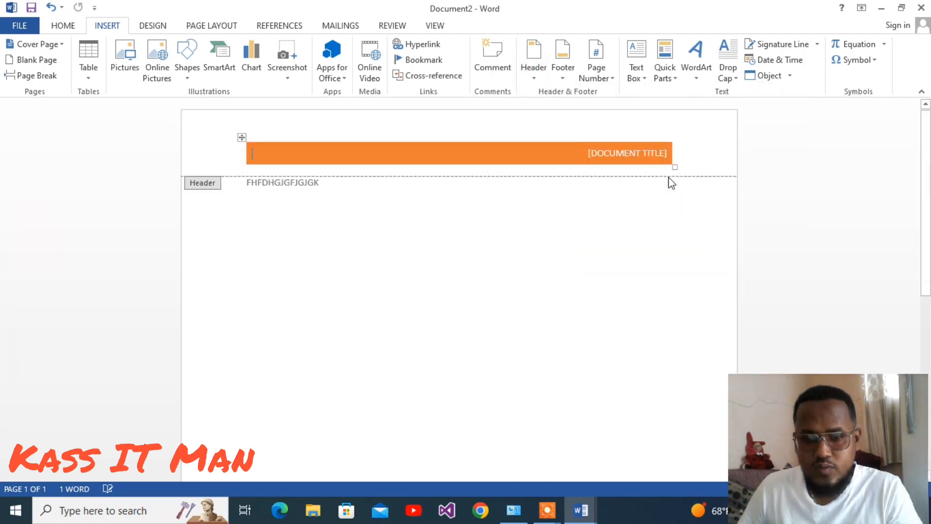
click(628, 151)
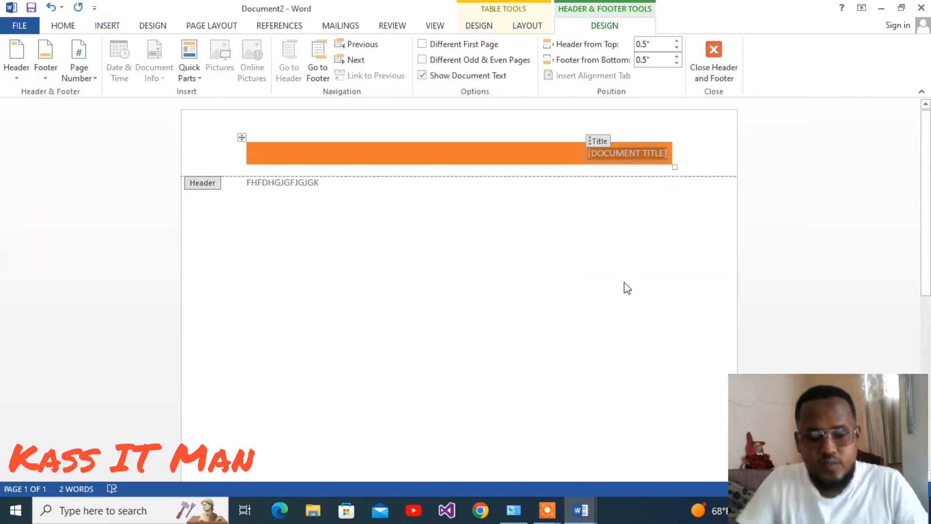
key(Delete)
text(IT)
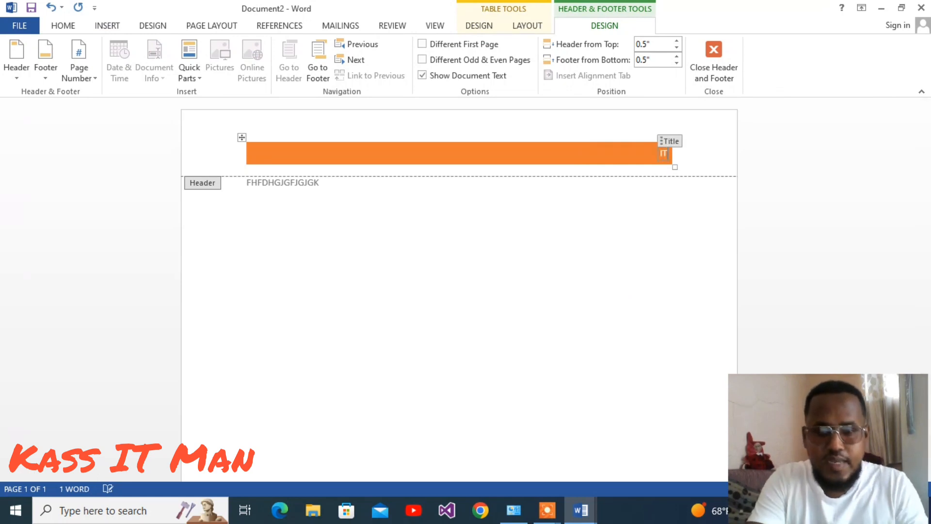
text( T)
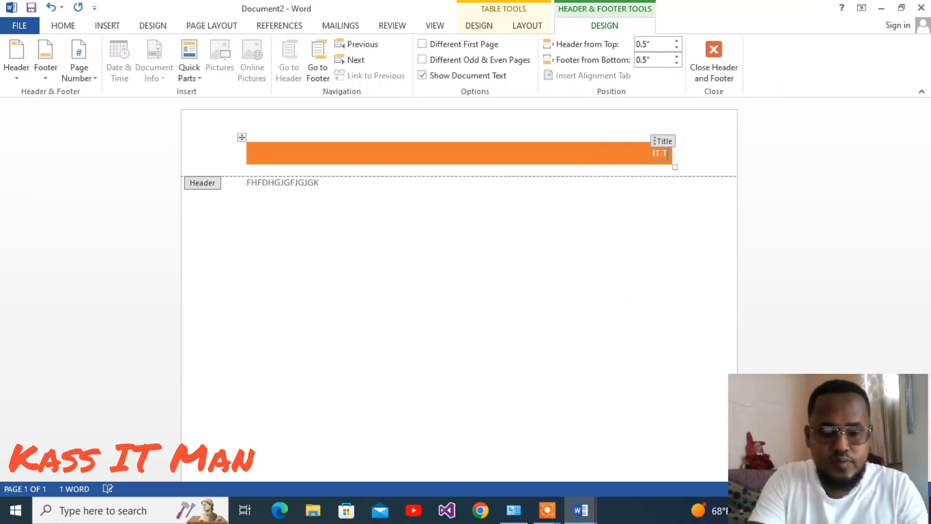
text(UTORIAL)
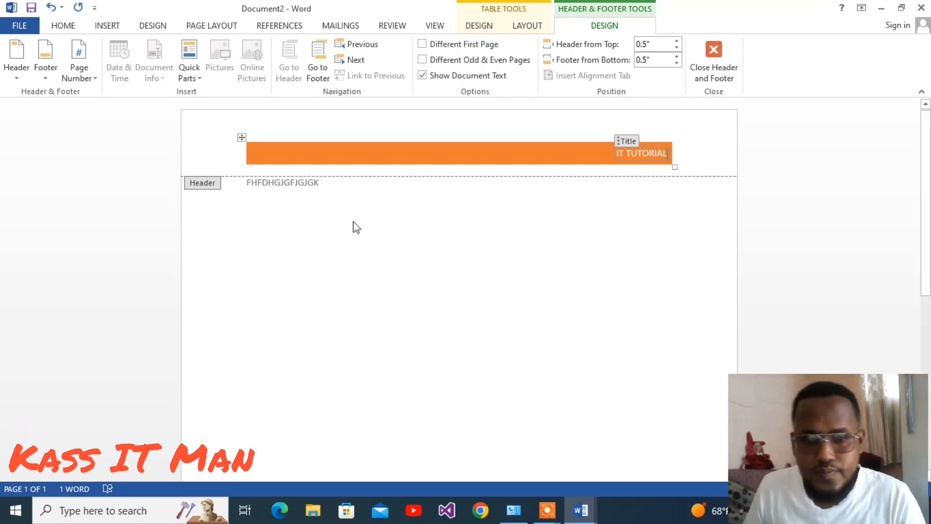
double_click(391, 246)
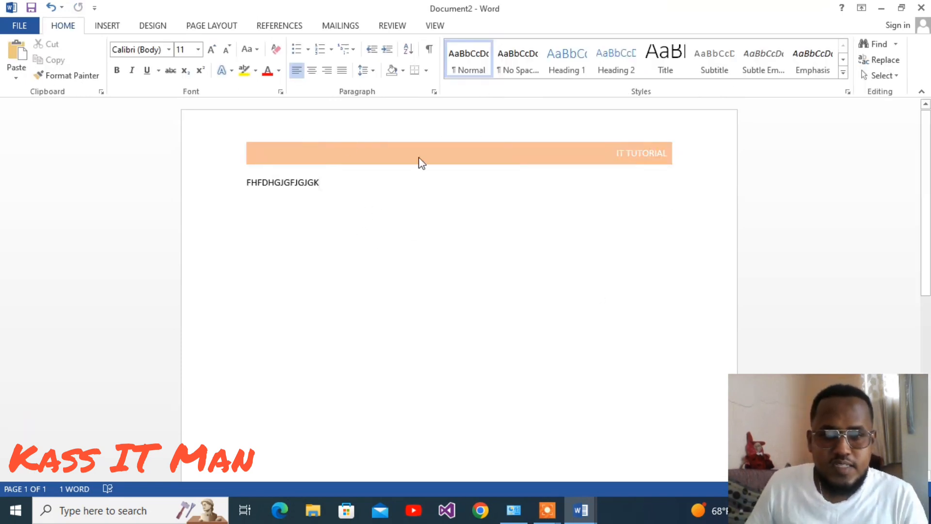
Insert the Integral footer with the author name and page number.
click(139, 27)
click(123, 27)
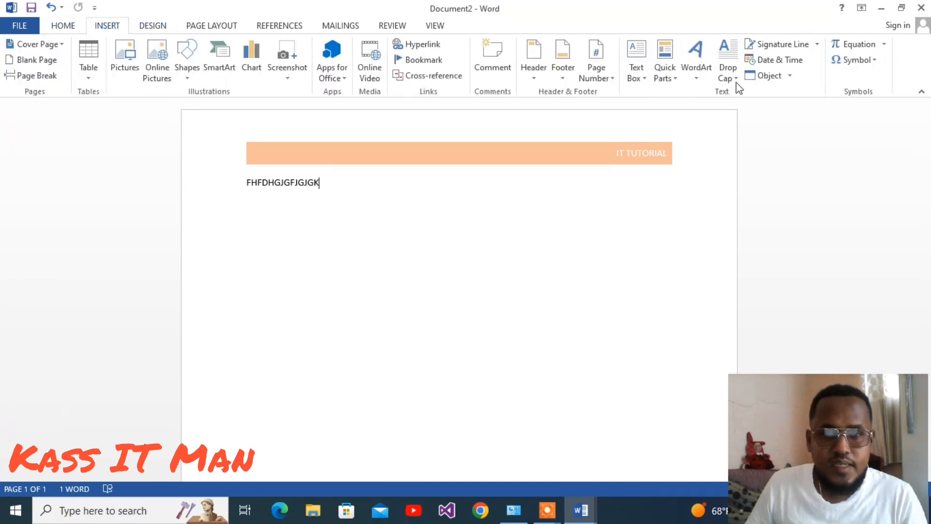
click(571, 81)
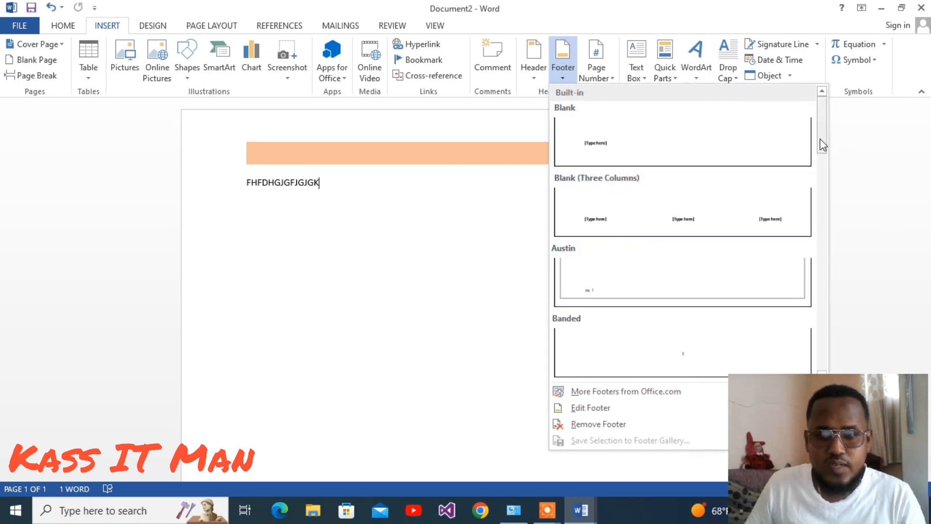
drag(823, 146, 825, 260)
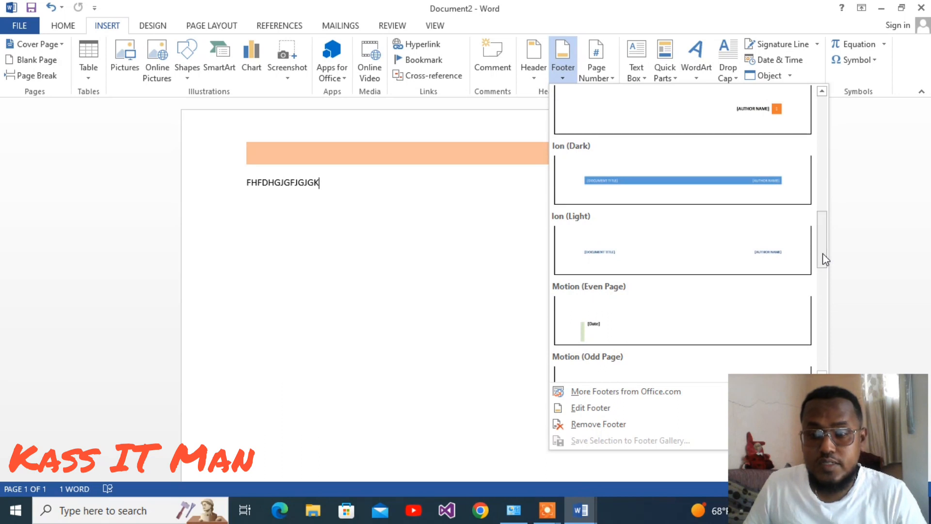
click(755, 116)
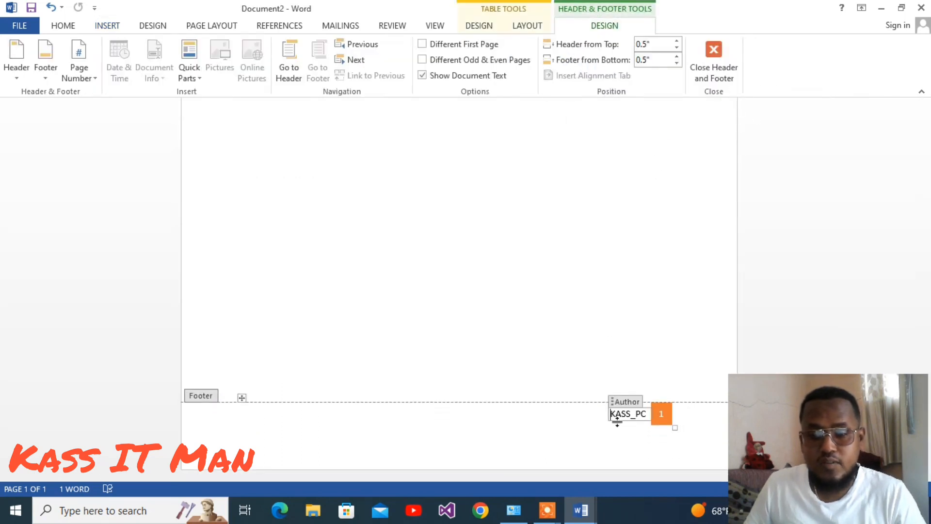
Leave the footer and return to the document body to review the header and footer.
double_click(344, 217)
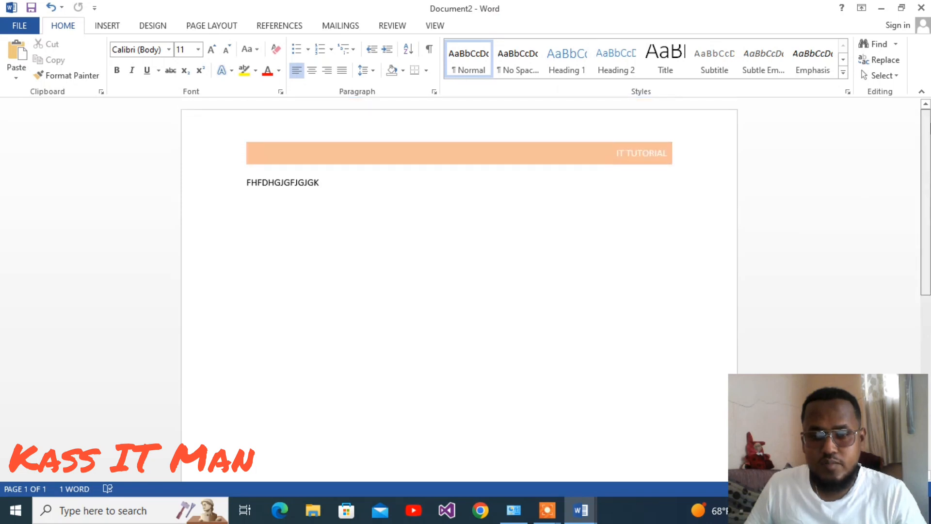
scroll(459, 291, down, 7)
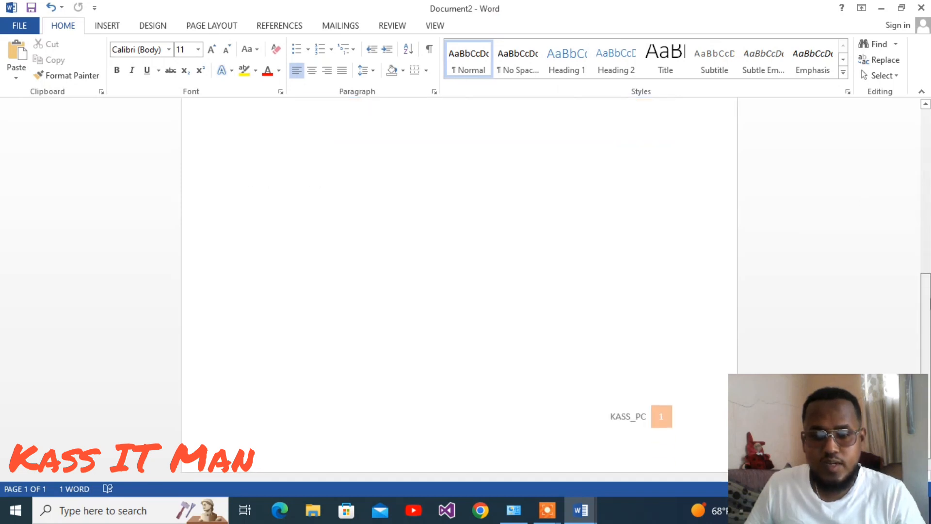
scroll(459, 291, up, 7)
scroll(460, 291, down, 7)
scroll(459, 291, up, 7)
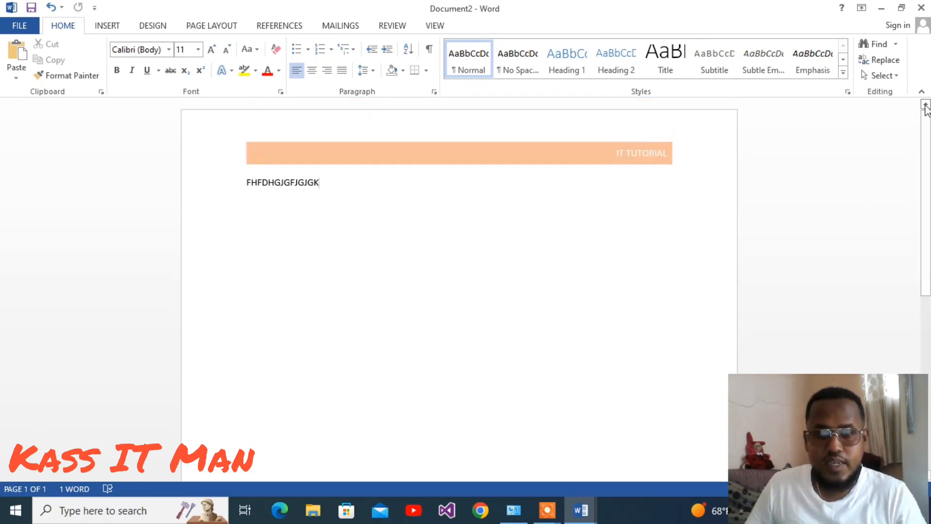
Insert a Plain Number 2 page number at the bottom of the page.
click(106, 26)
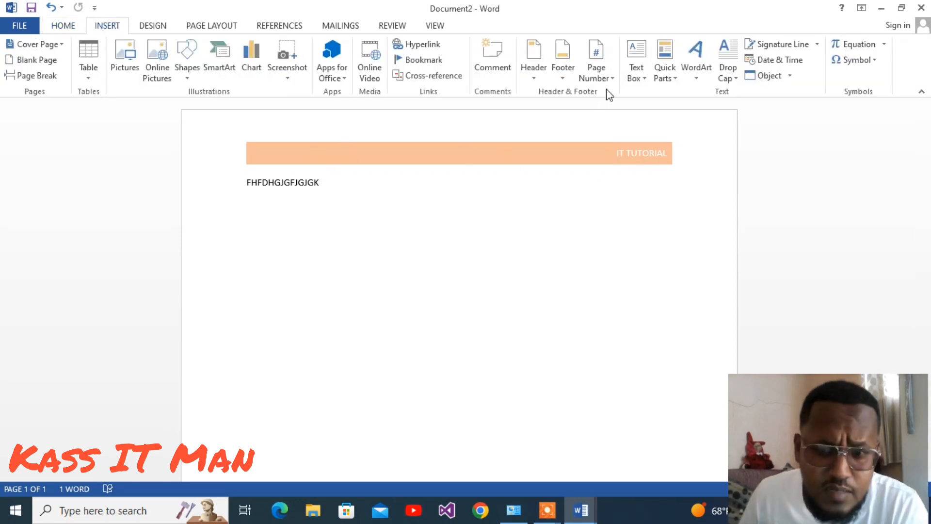
click(600, 74)
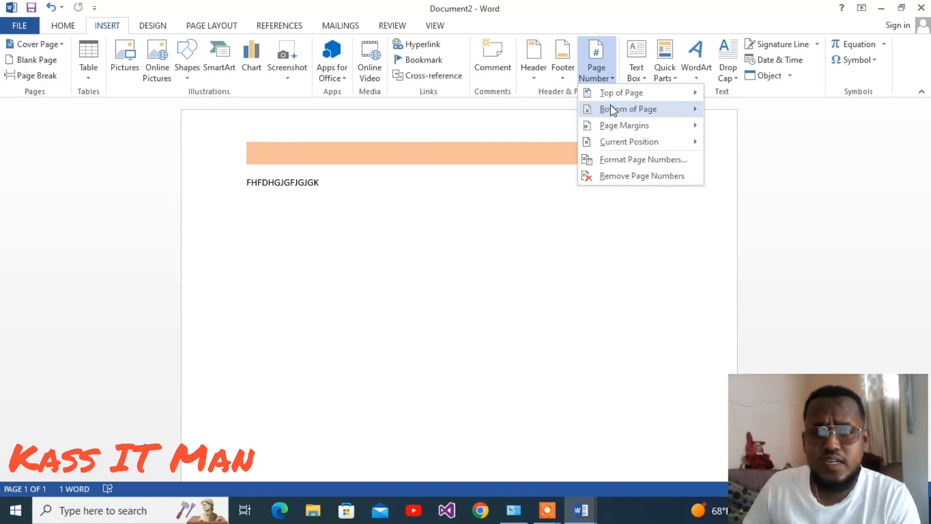
mouse_move(612, 106)
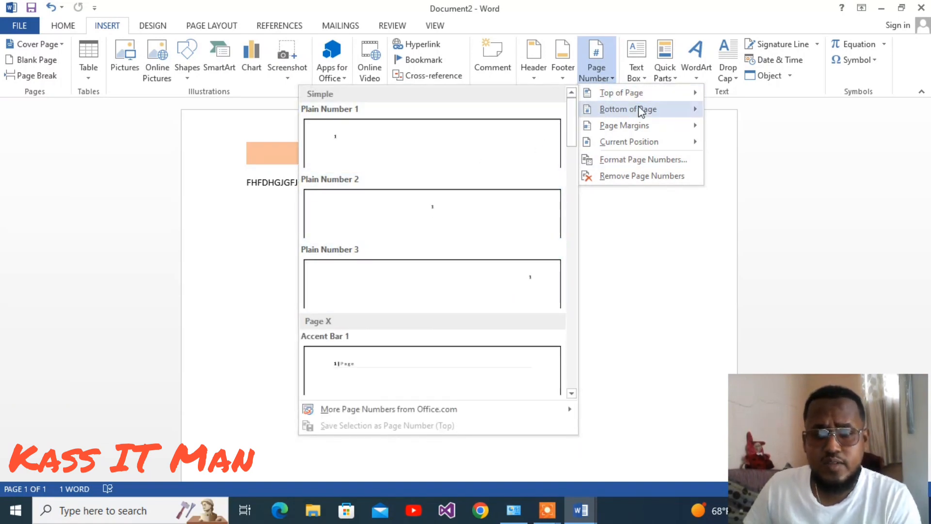
mouse_move(642, 111)
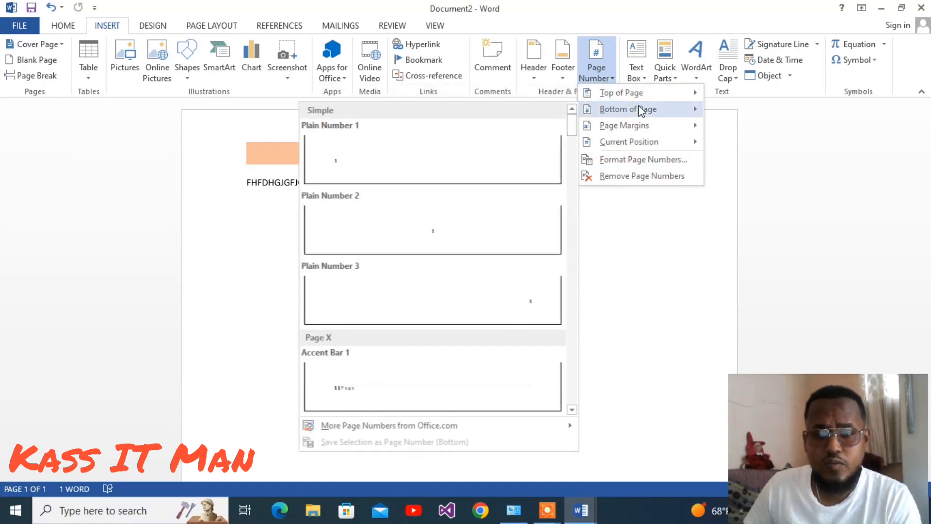
click(438, 255)
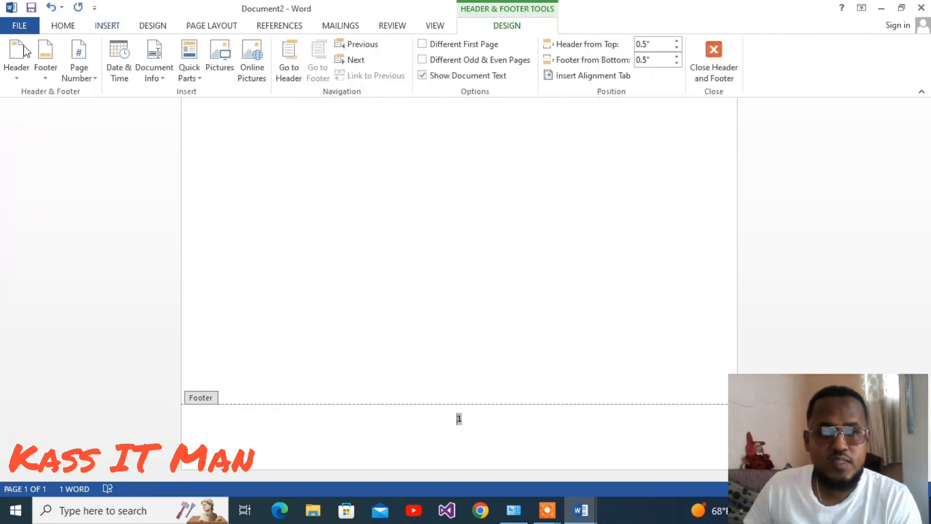
Insert a π symbol in the footer before the page number.
click(107, 27)
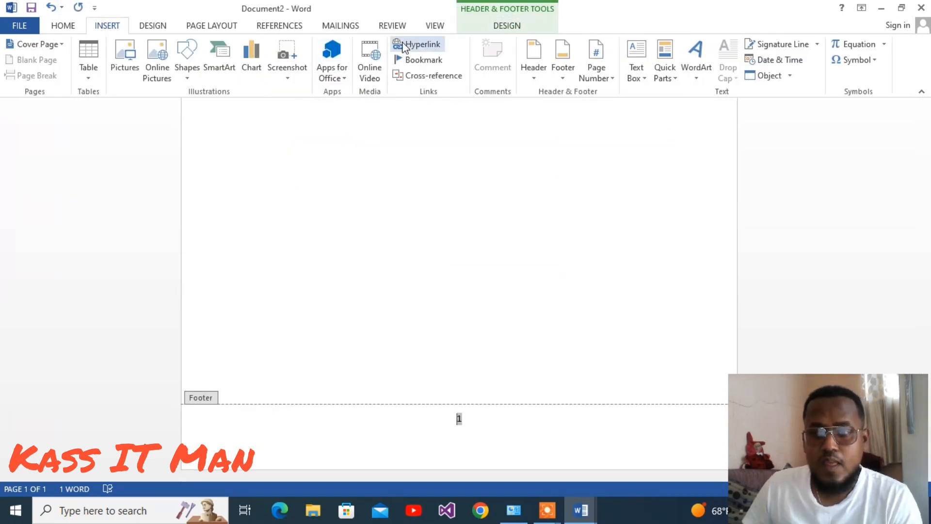
click(875, 60)
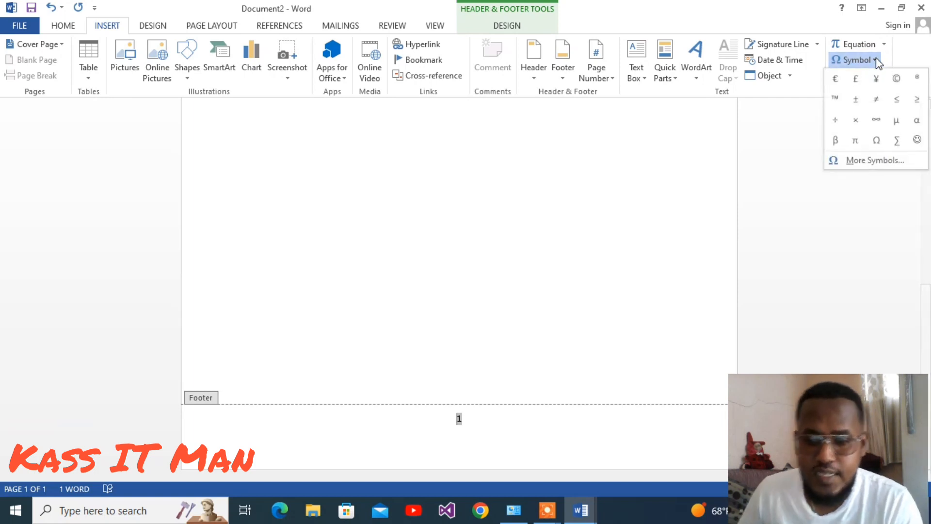
click(856, 141)
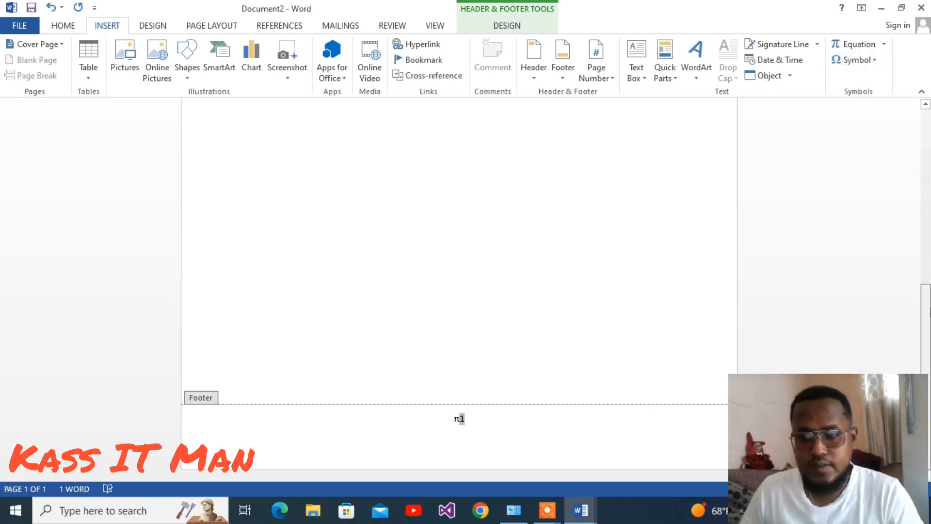
Return to the body text and insert a ≥ symbol at the end of the line.
drag(927, 330, 929, 137)
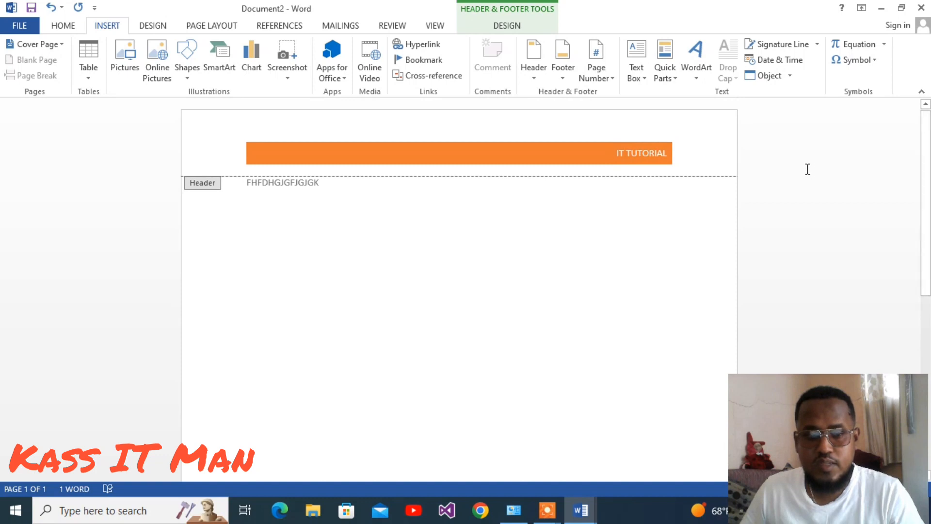
double_click(303, 320)
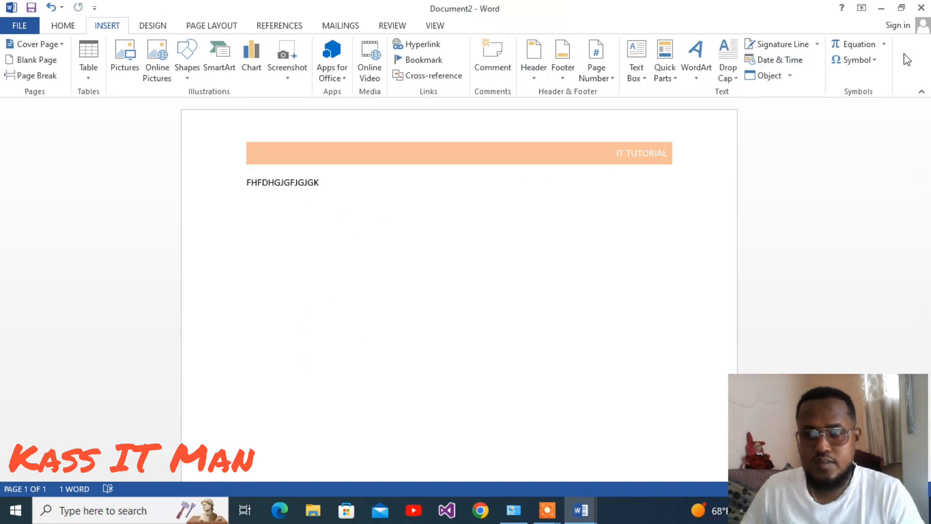
click(872, 60)
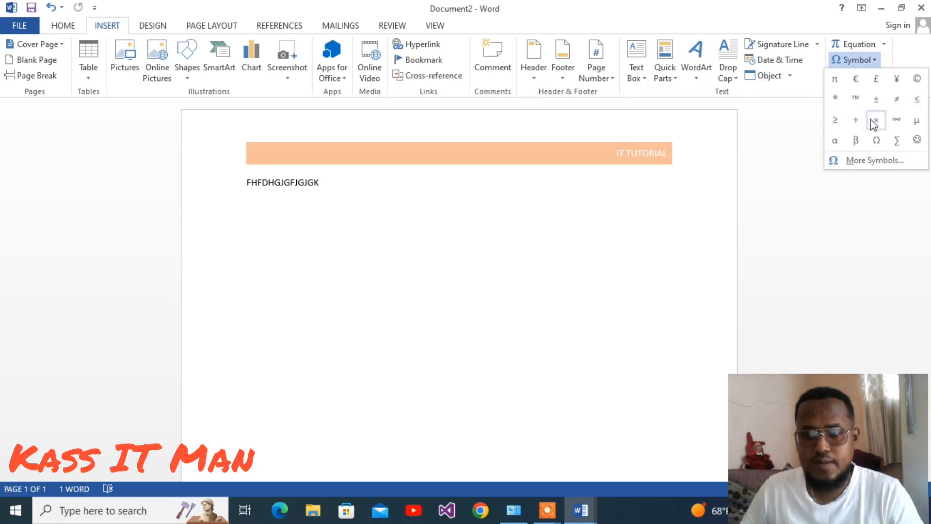
click(835, 121)
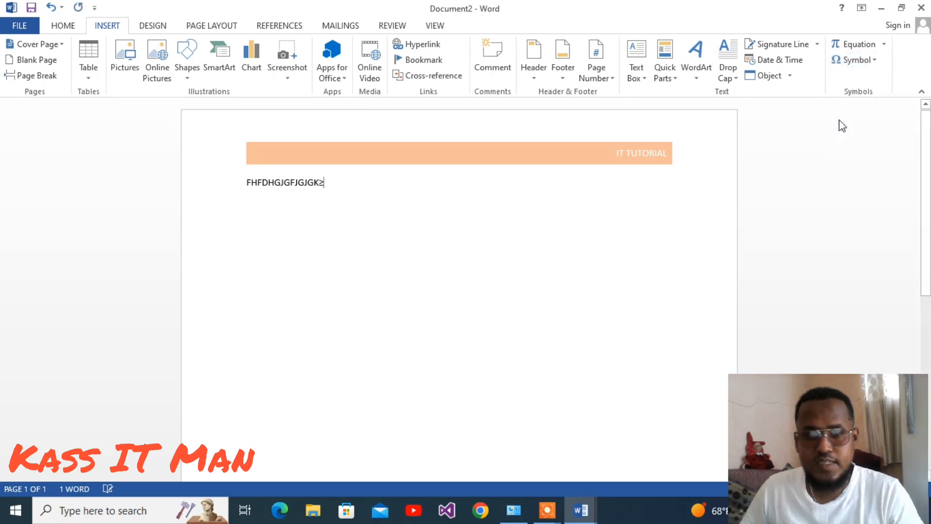
Try inserting the Binomial Theorem equation after the text, then undo it.
click(319, 180)
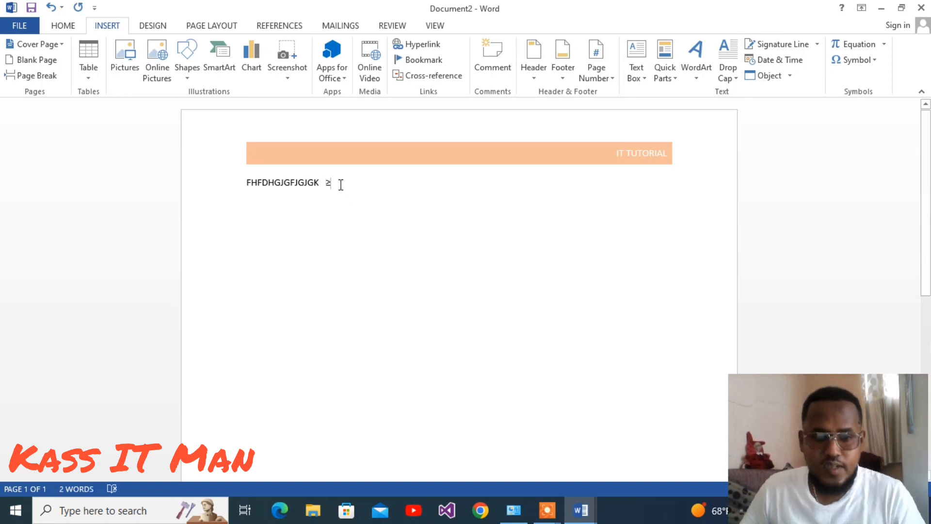
click(885, 43)
click(763, 177)
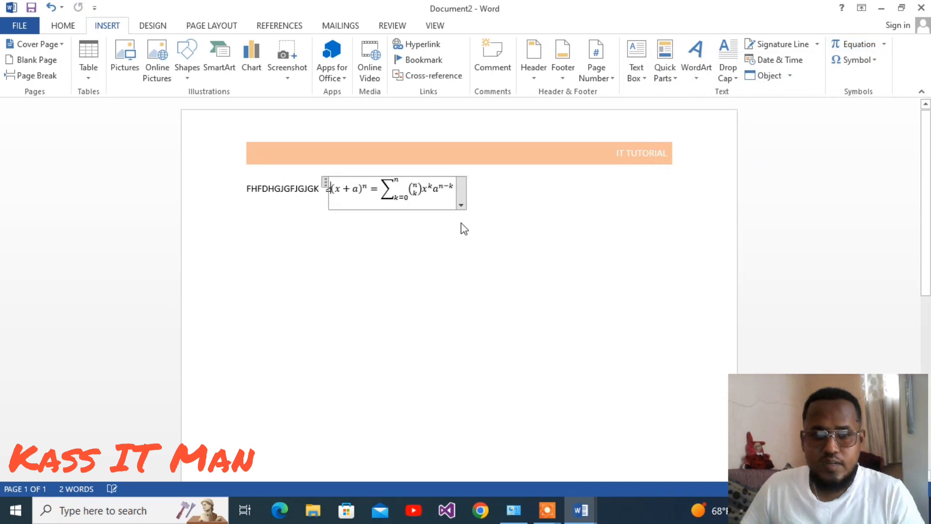
click(451, 193)
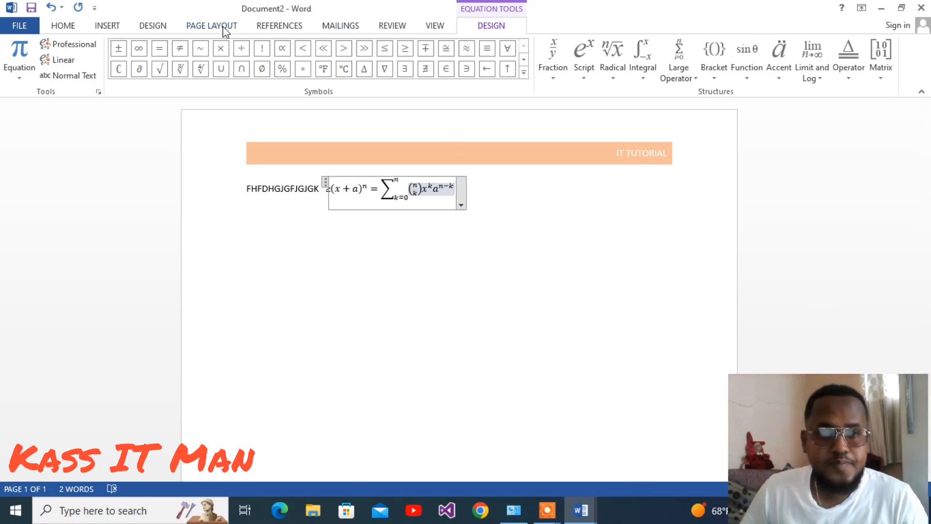
key(ctrl+z)
key(ctrl+z)
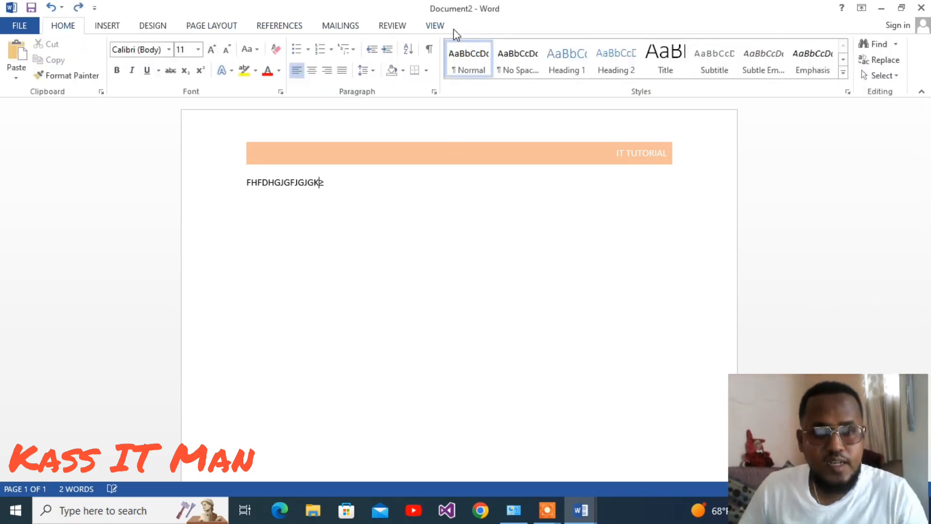
Apply a few different document style sets to the text.
click(107, 26)
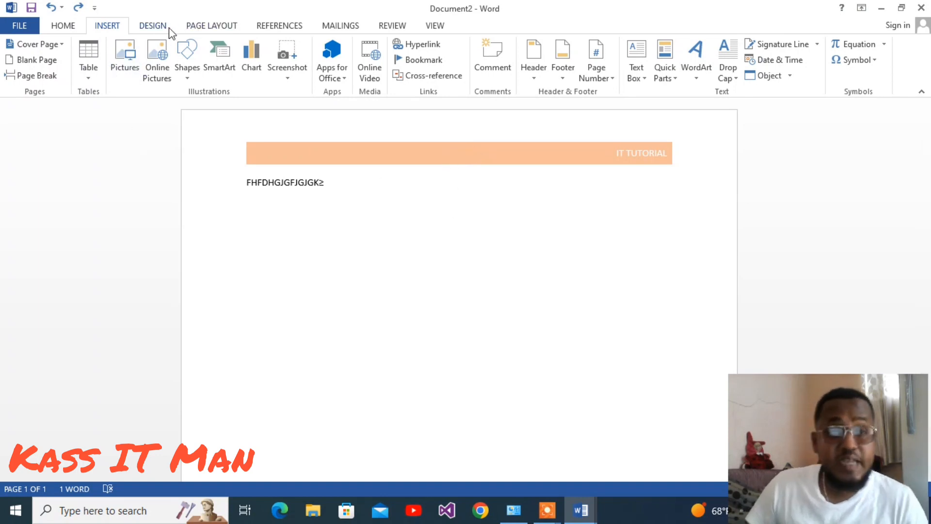
click(153, 25)
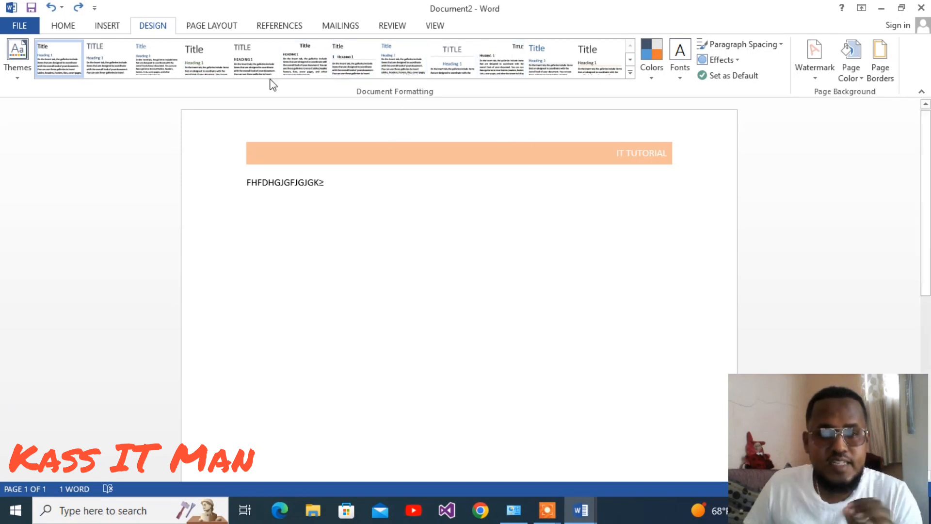
click(121, 48)
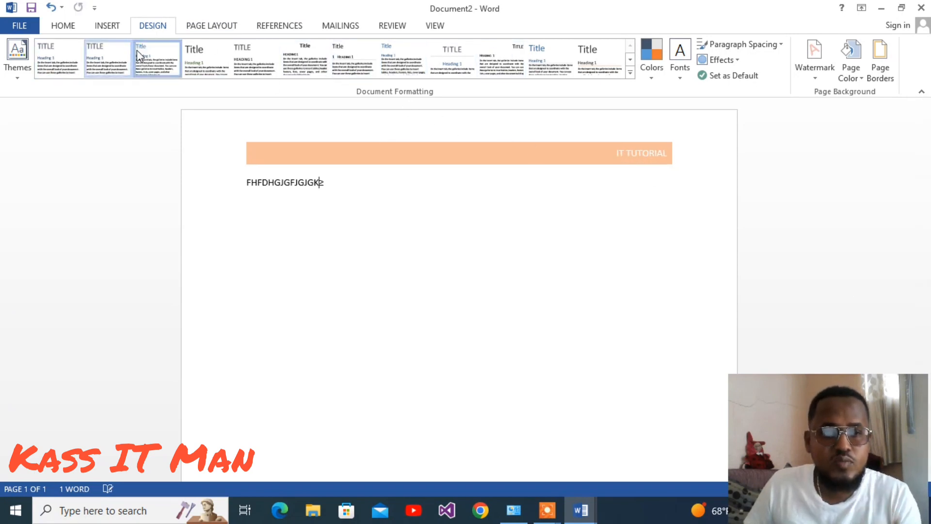
click(137, 54)
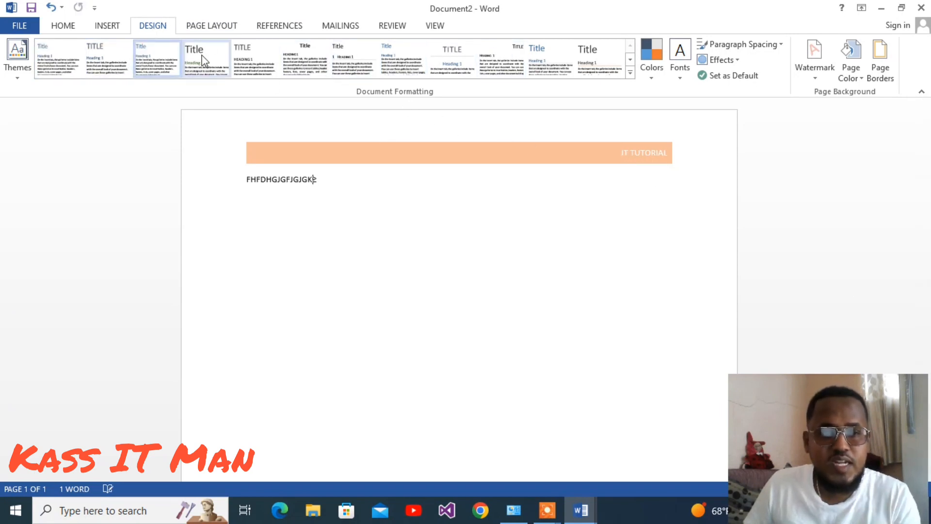
click(355, 62)
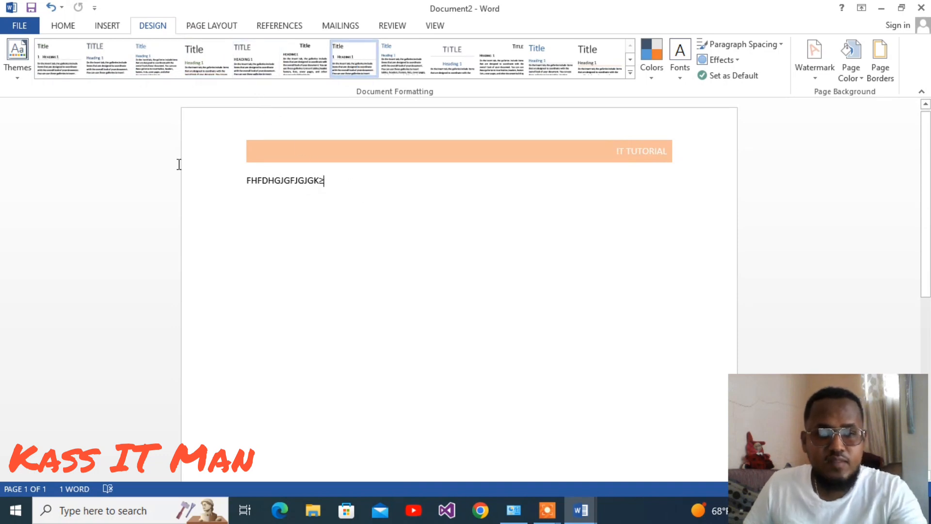
Replace the body line with =RAND(10) to generate sample paragraphs.
click(148, 161)
text(=R)
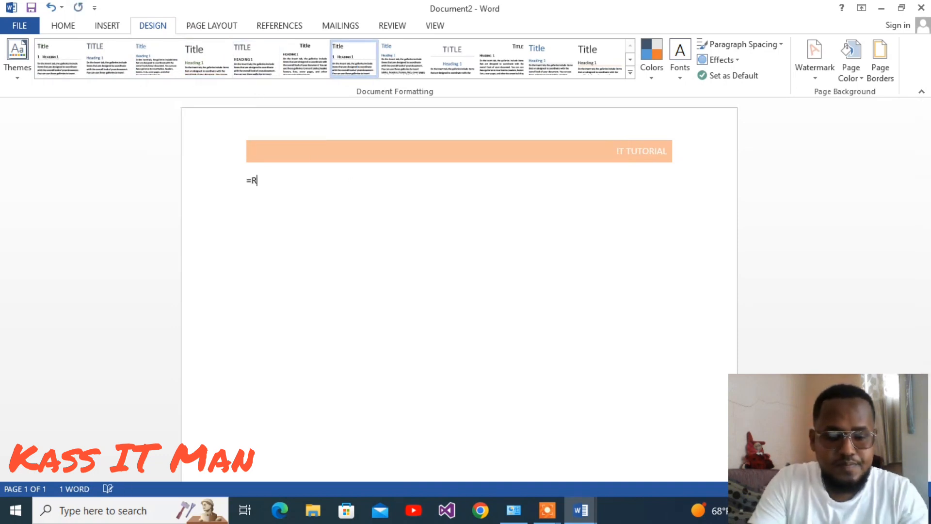
text(AND()
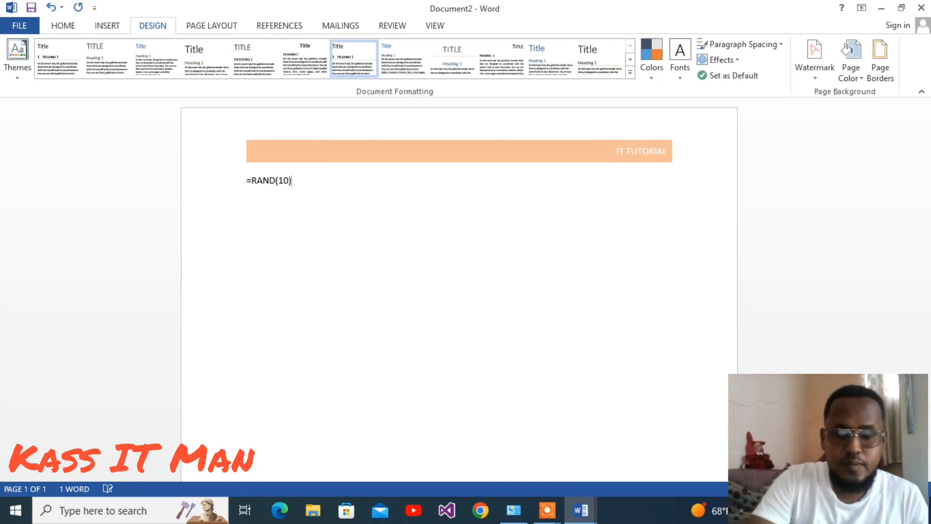
text(10))
key(Return)
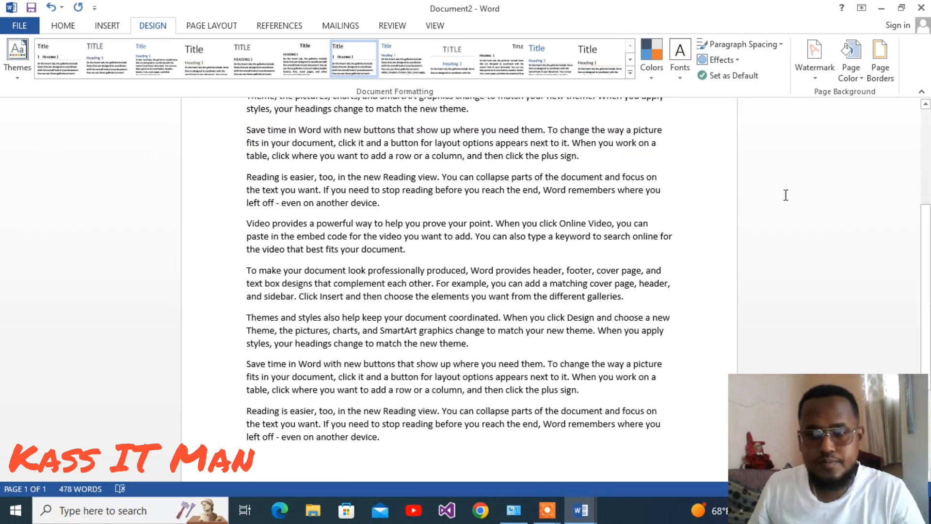
Try several document style sets on the sample text, finishing with the blue Title style set.
drag(926, 234, 926, 134)
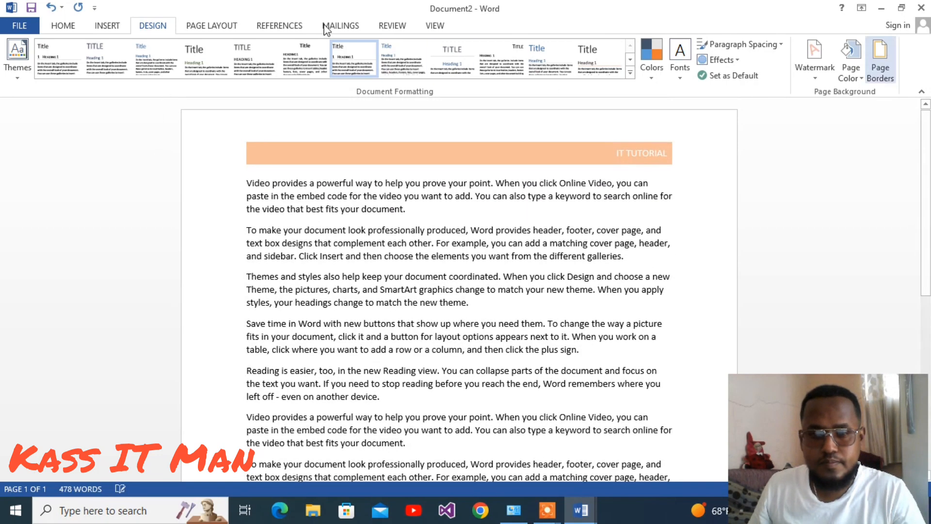
click(284, 190)
click(116, 65)
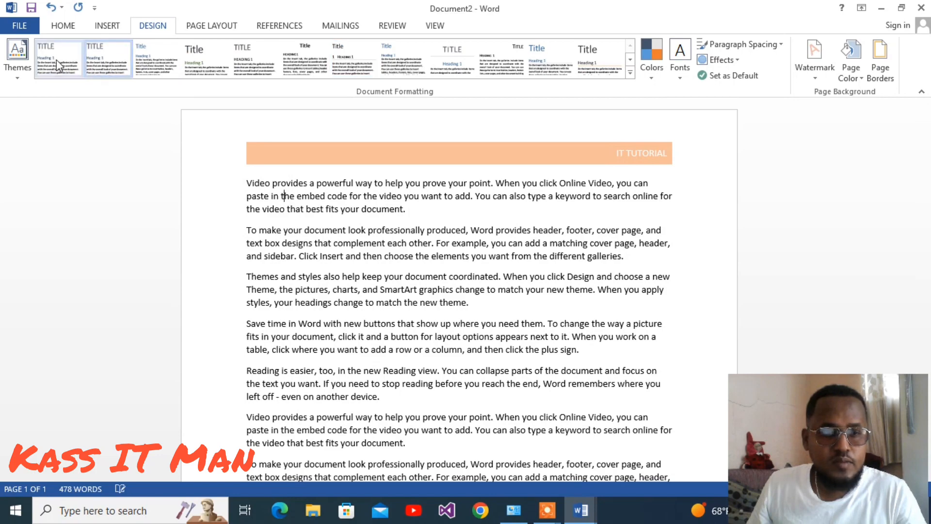
click(115, 58)
click(191, 56)
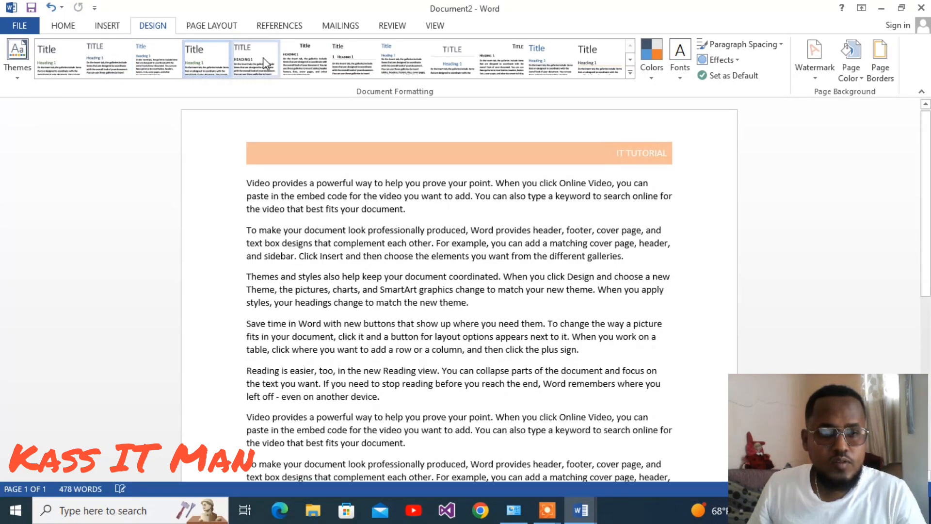
click(262, 57)
click(317, 57)
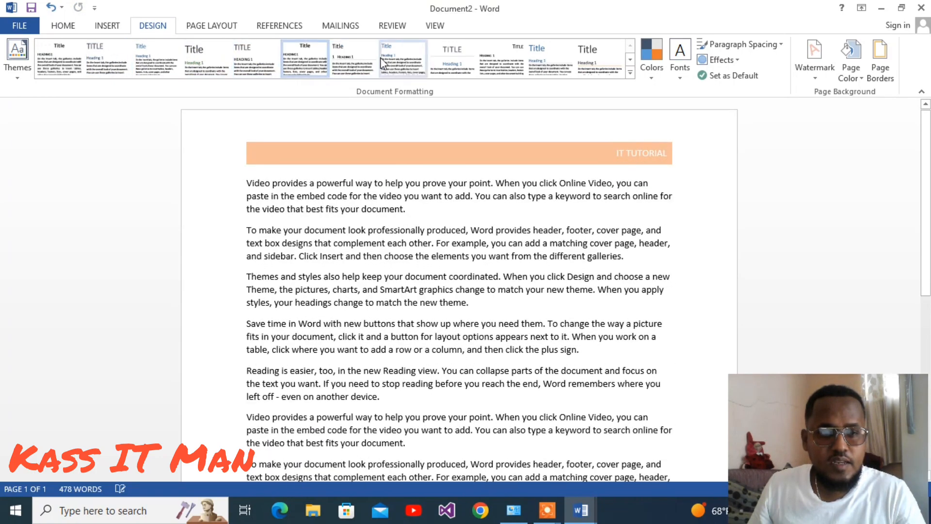
click(470, 58)
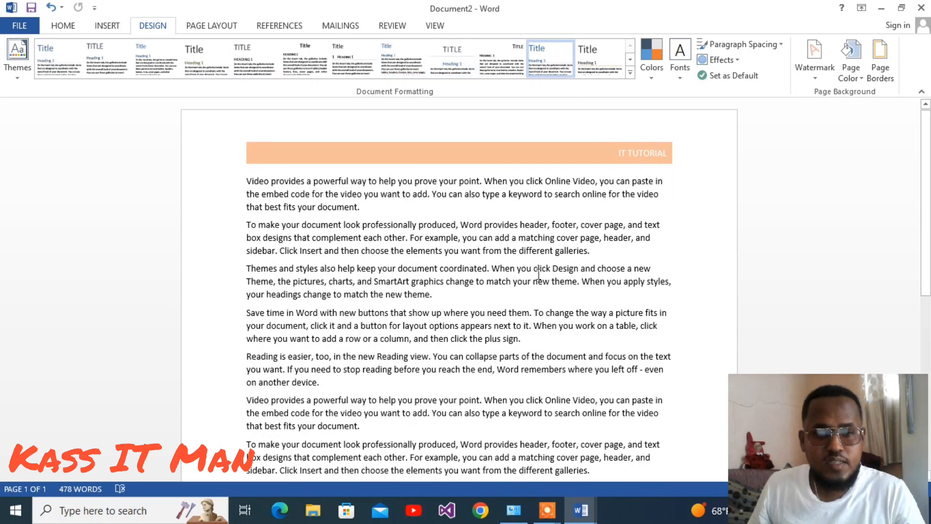
click(479, 57)
click(465, 60)
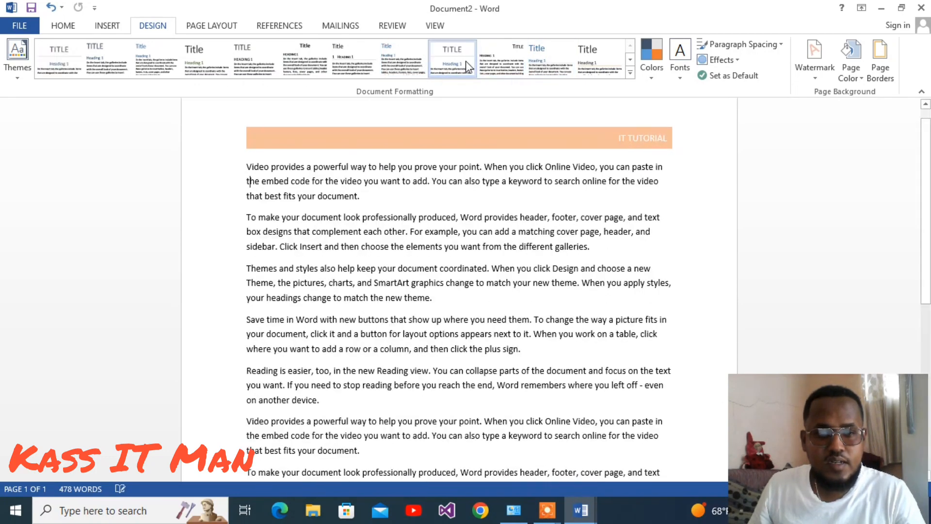
click(498, 73)
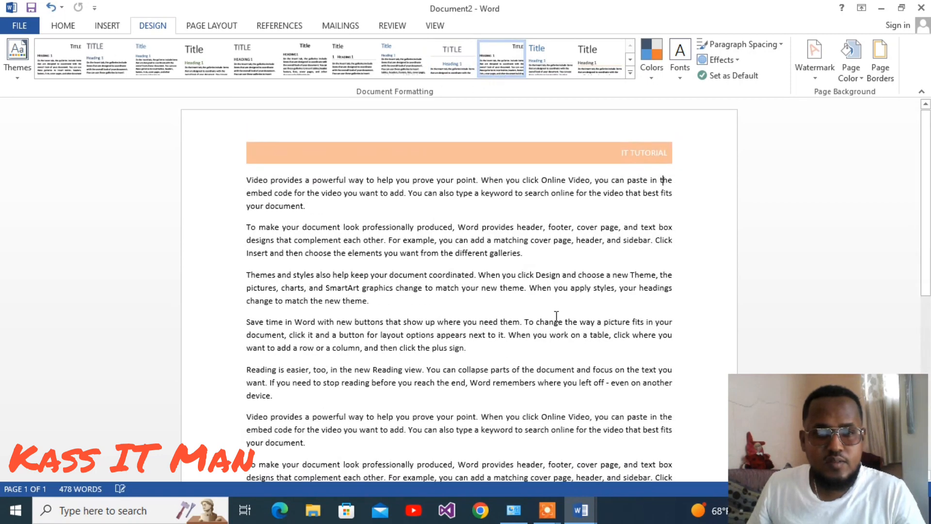
click(550, 57)
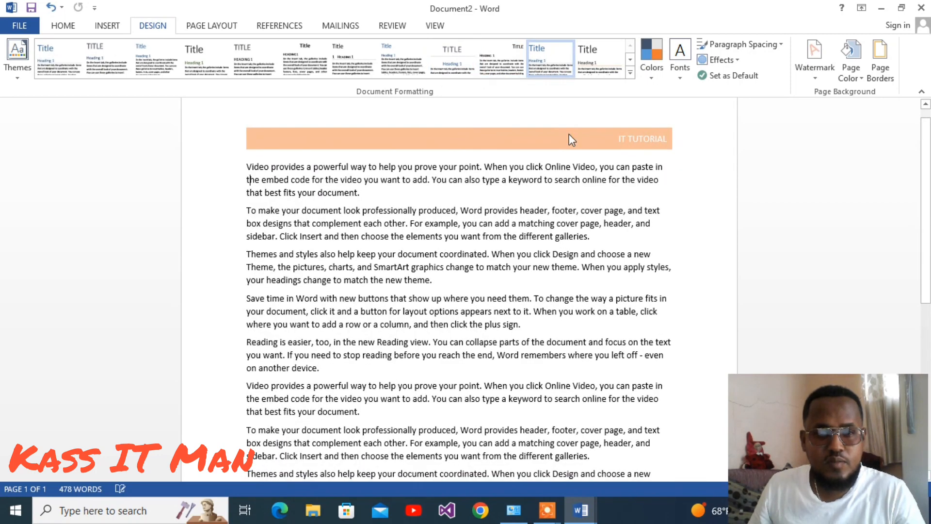
Apply the plain Title style set to the sample text.
click(599, 50)
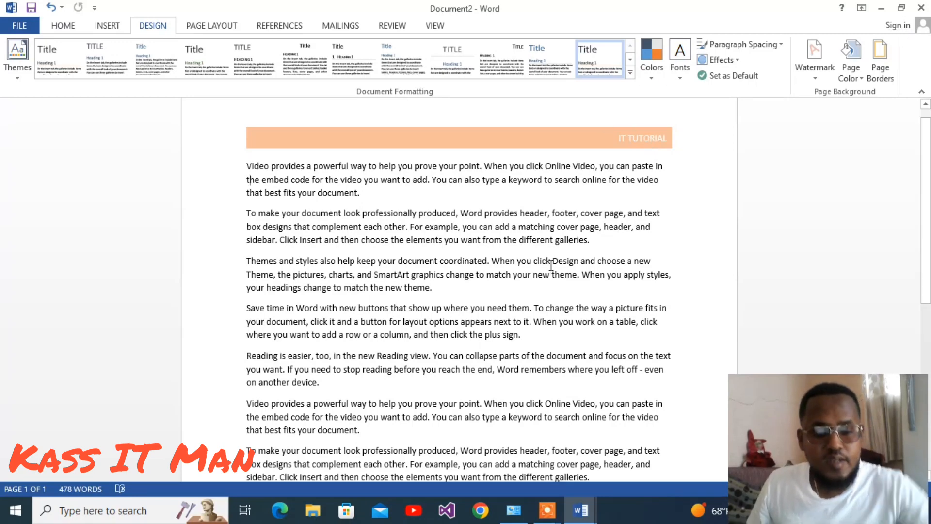
Create a new blank document and open the custom printed watermark settings.
key(ctrl+n)
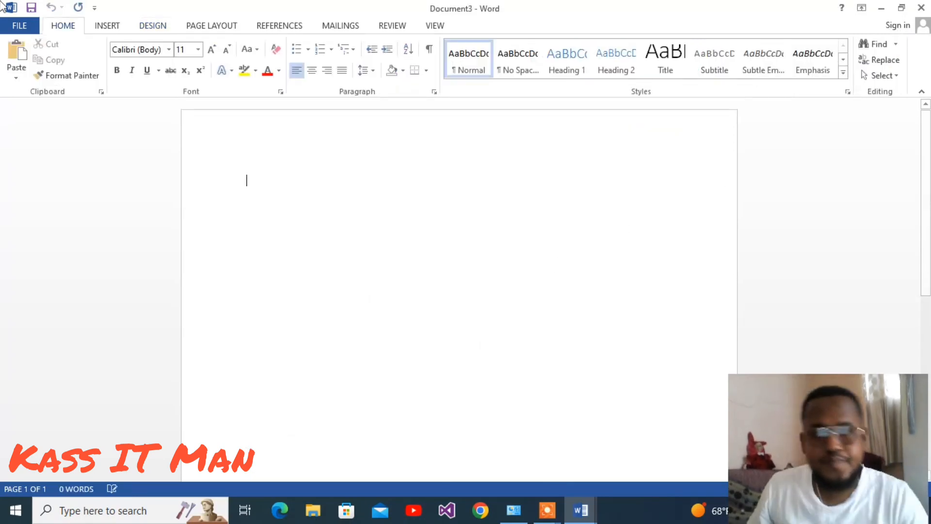
click(152, 25)
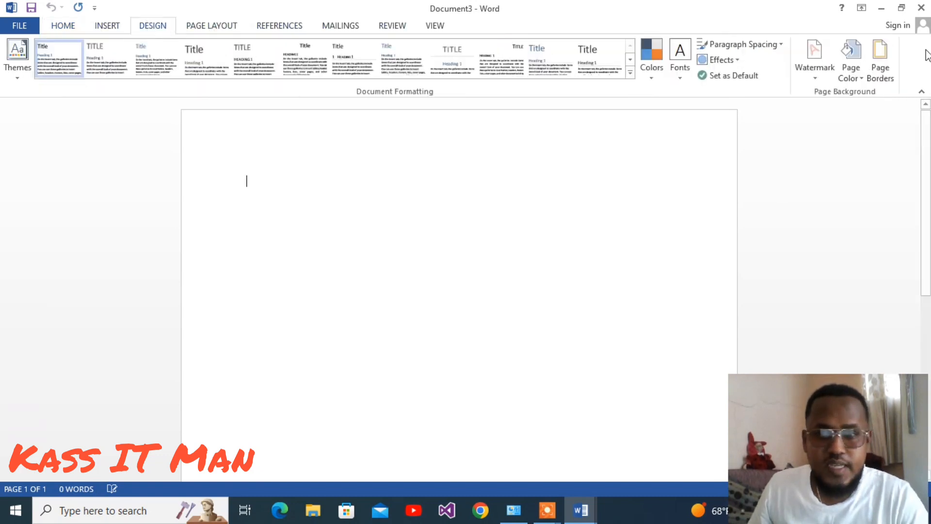
click(830, 81)
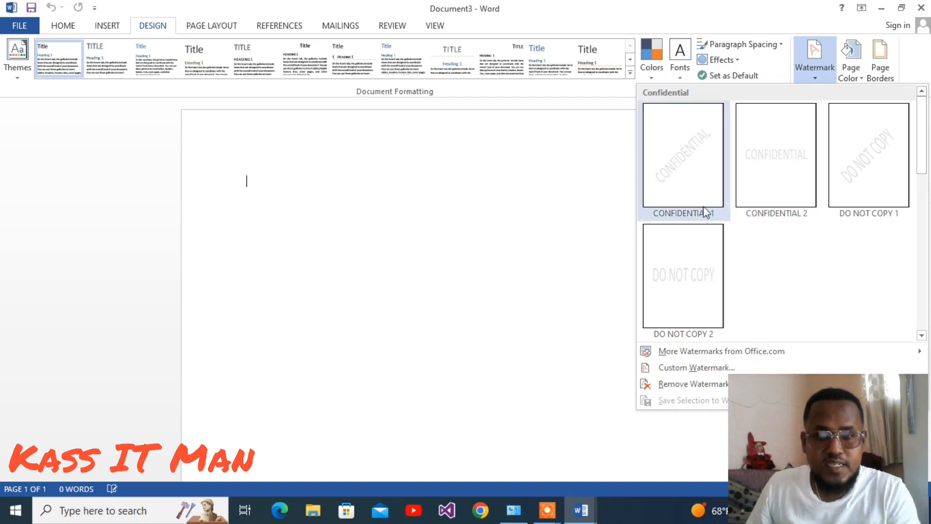
click(686, 370)
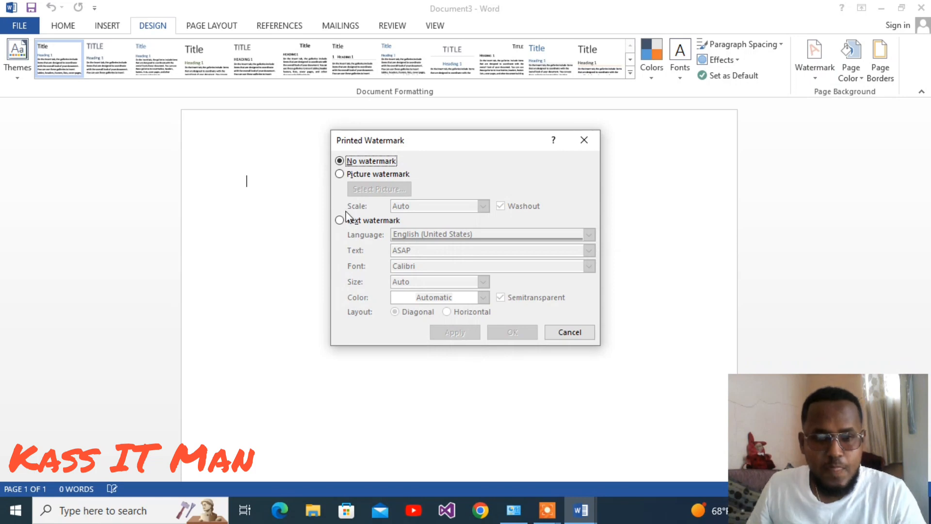
Try a picture watermark and browse for a picture offline without inserting one.
click(340, 160)
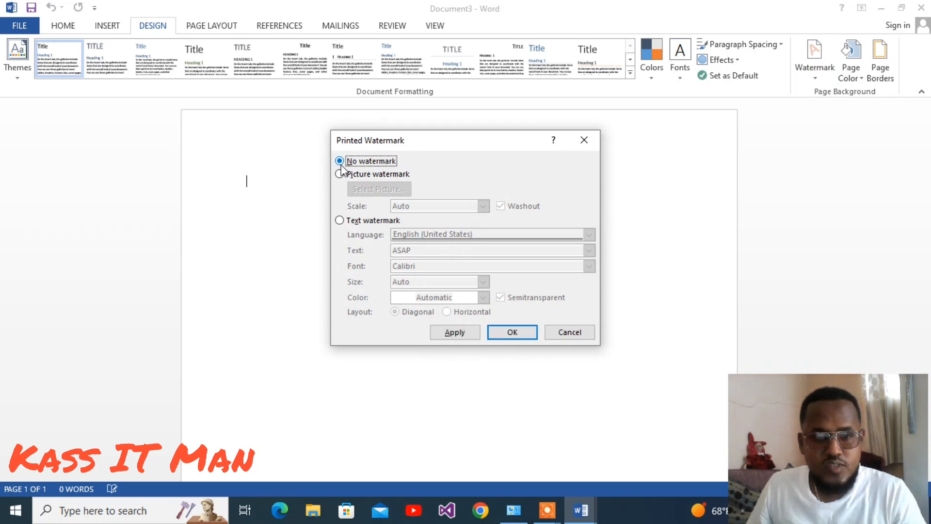
click(341, 173)
click(357, 188)
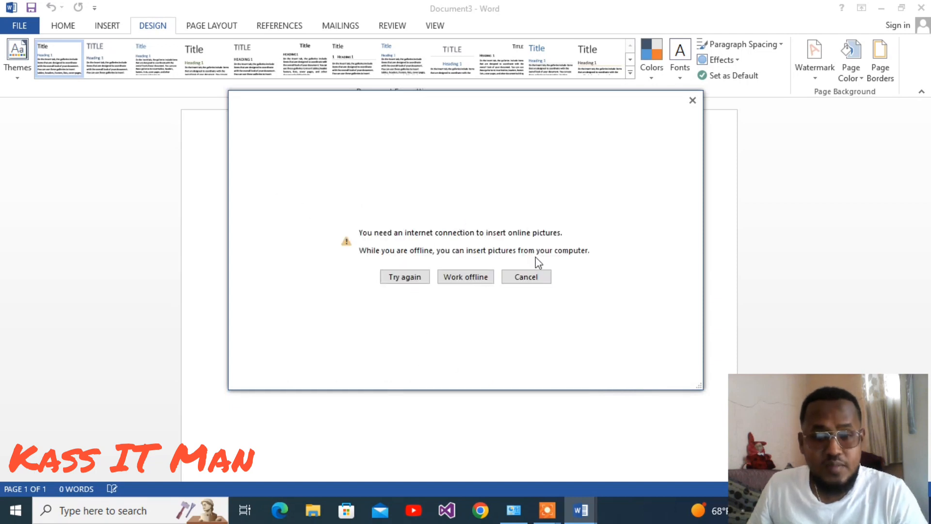
click(448, 277)
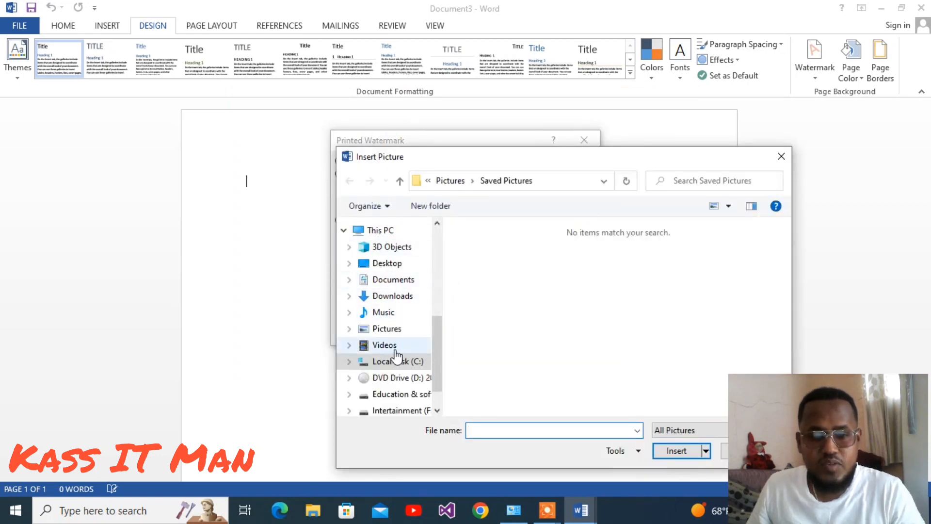
click(782, 148)
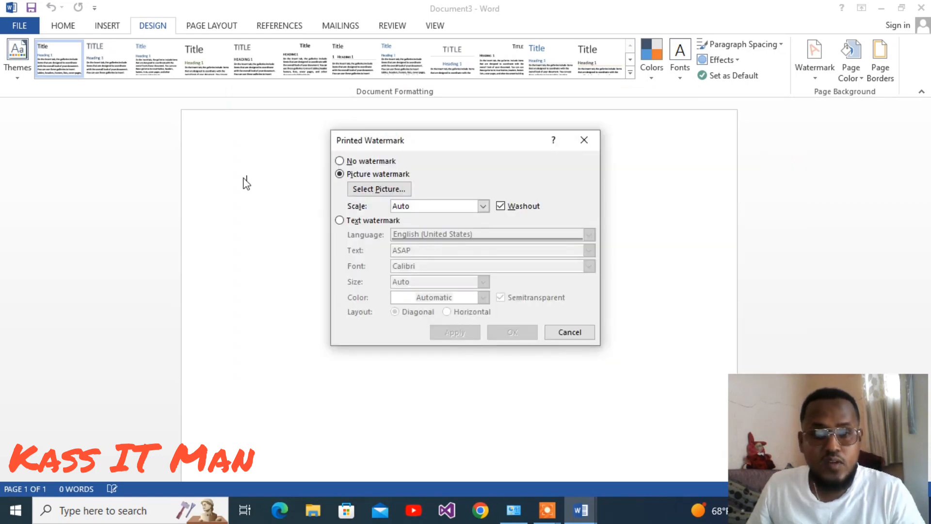
Set a yellow diagonal text watermark reading KASS IT MAN and apply it.
click(339, 221)
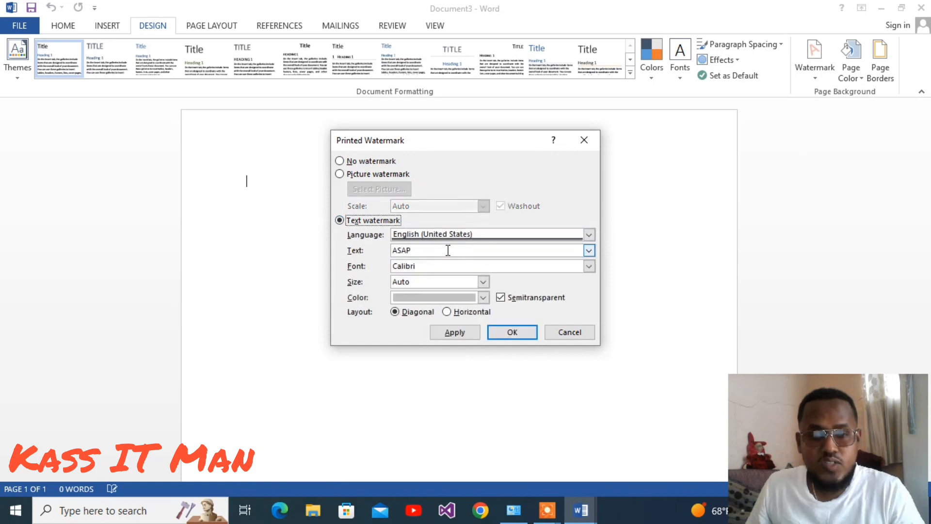
drag(425, 250, 368, 251)
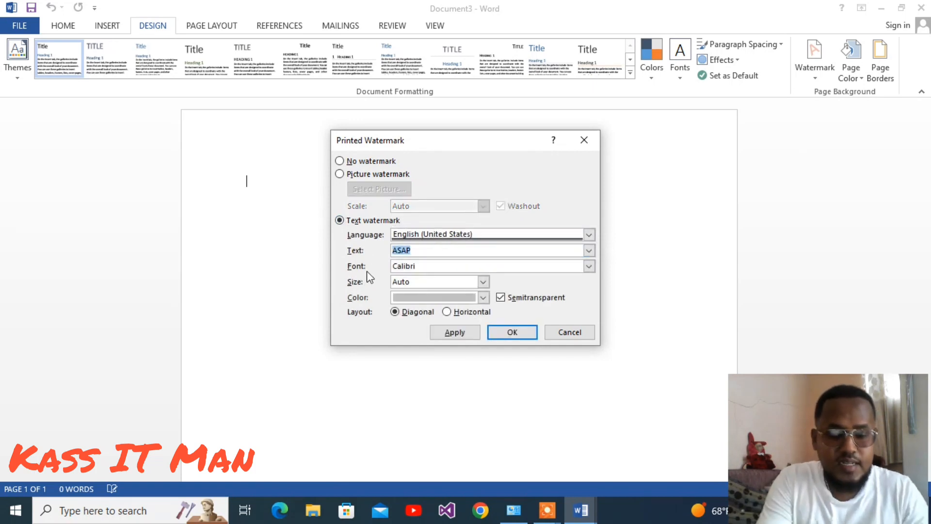
text(KASS IT MAN)
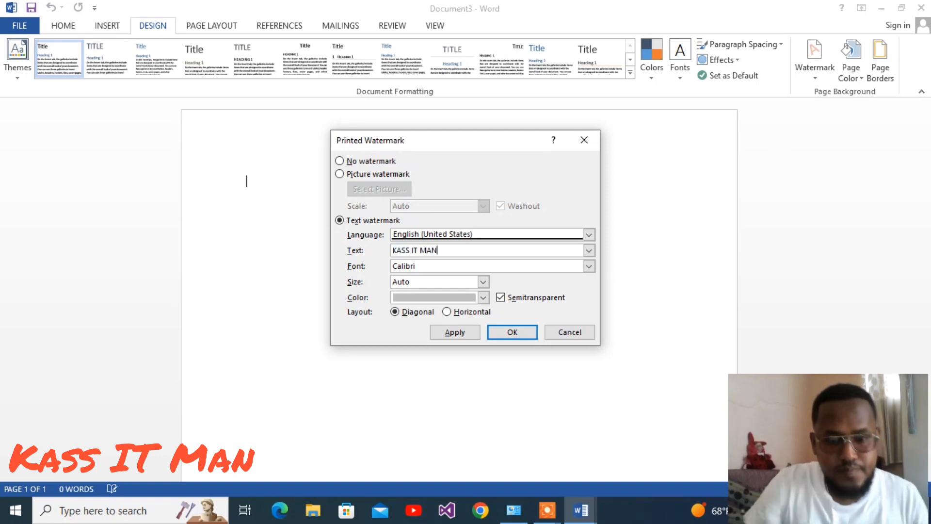
click(478, 301)
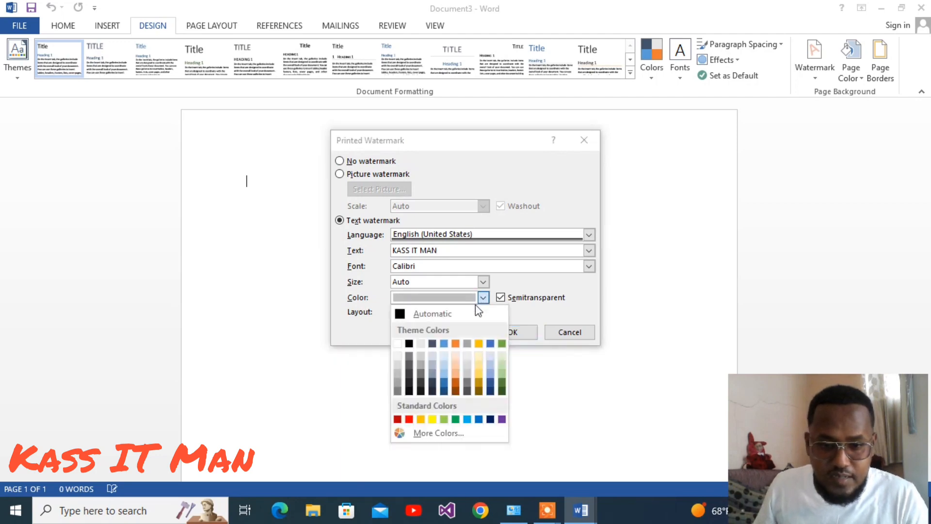
click(432, 419)
click(470, 332)
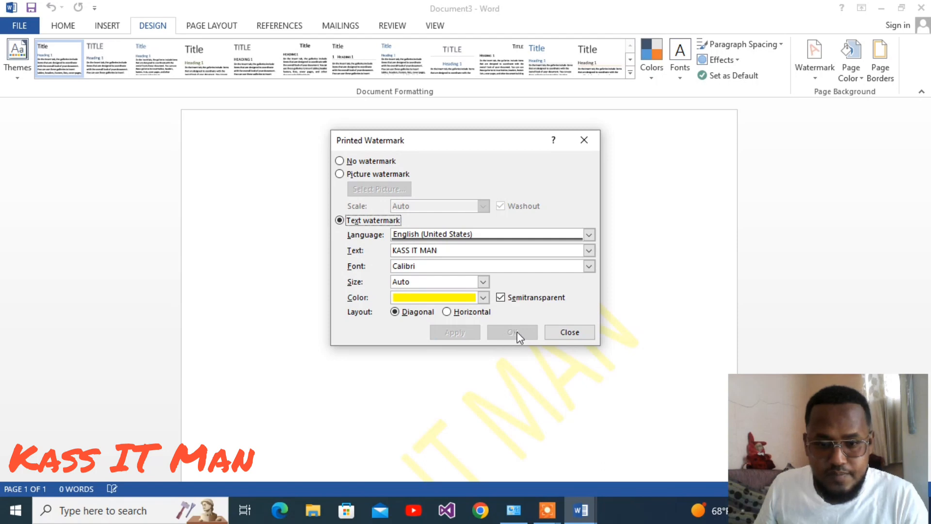
click(570, 332)
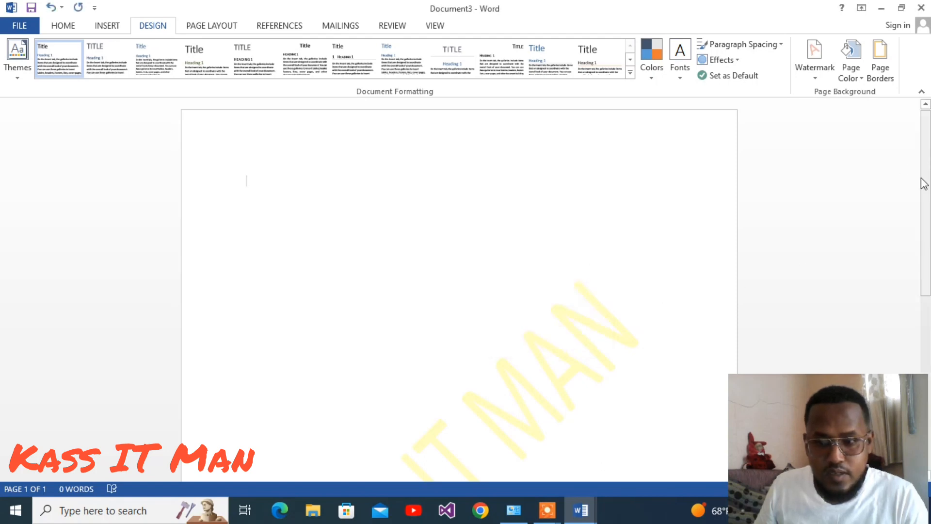
Change the KASS IT MAN watermark colour to red and apply it.
drag(929, 198, 930, 262)
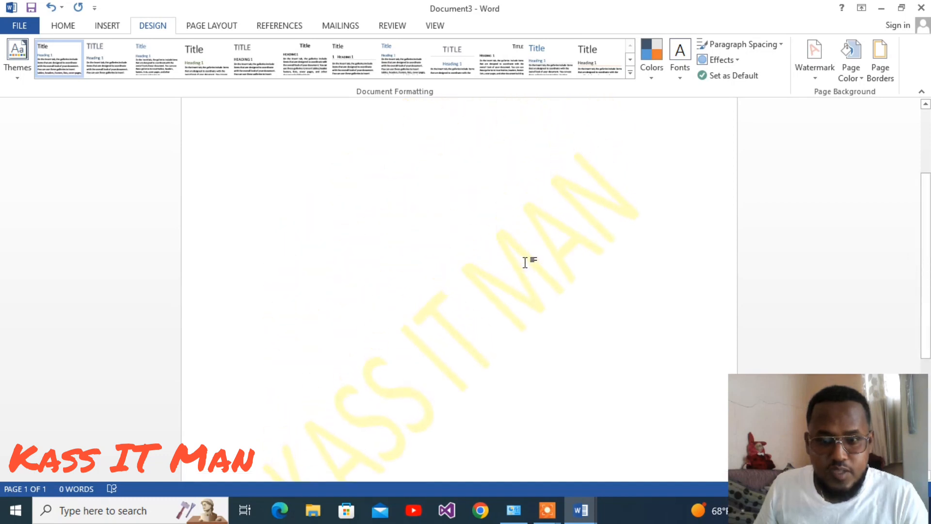
click(829, 73)
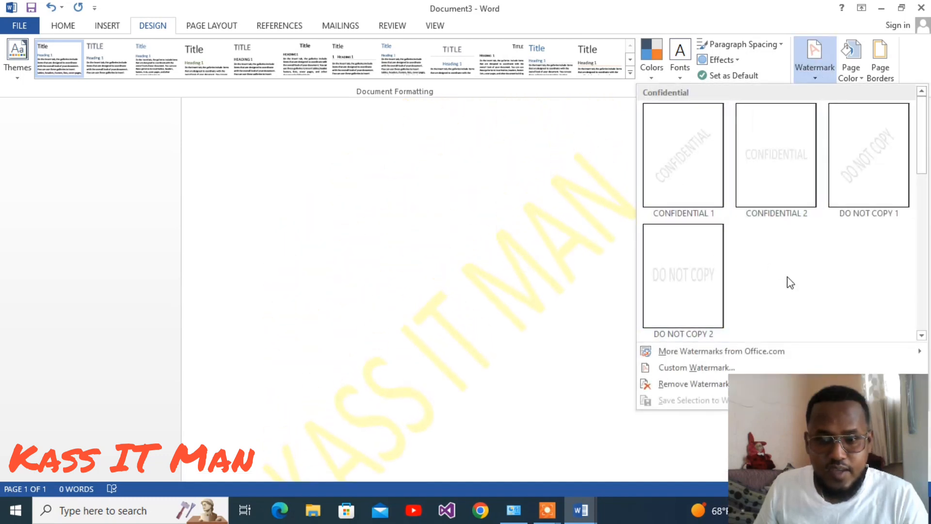
click(671, 367)
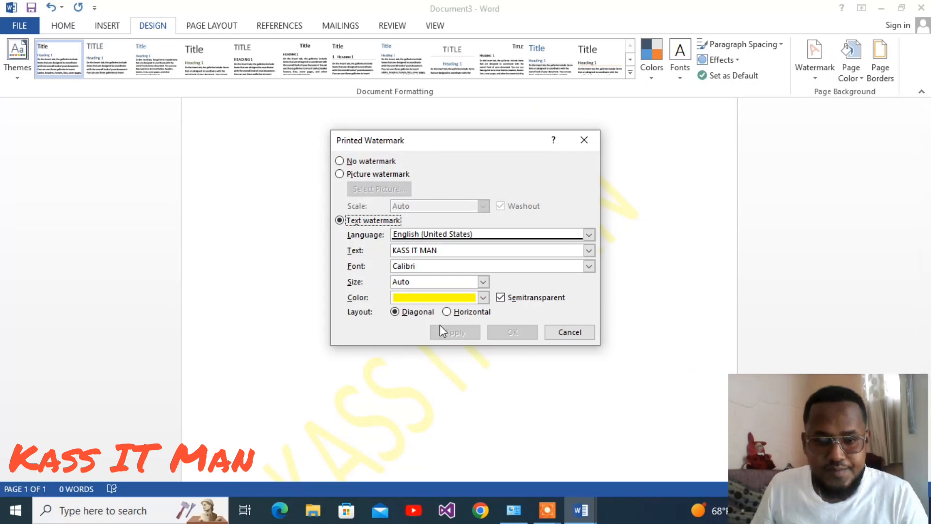
click(484, 297)
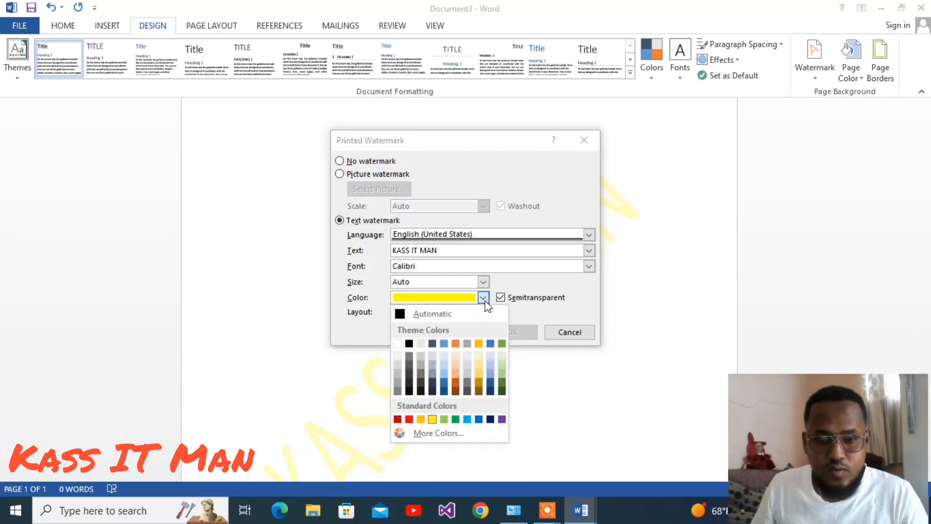
click(409, 420)
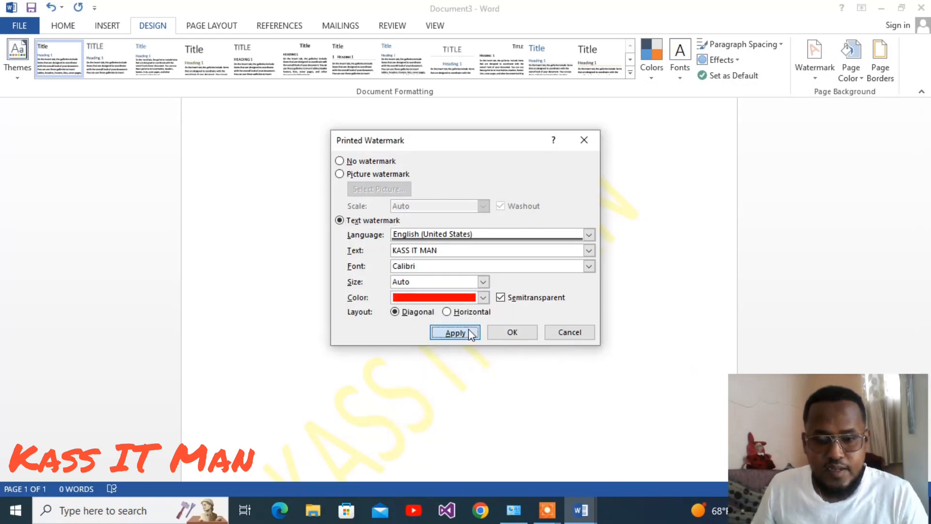
click(468, 330)
click(571, 333)
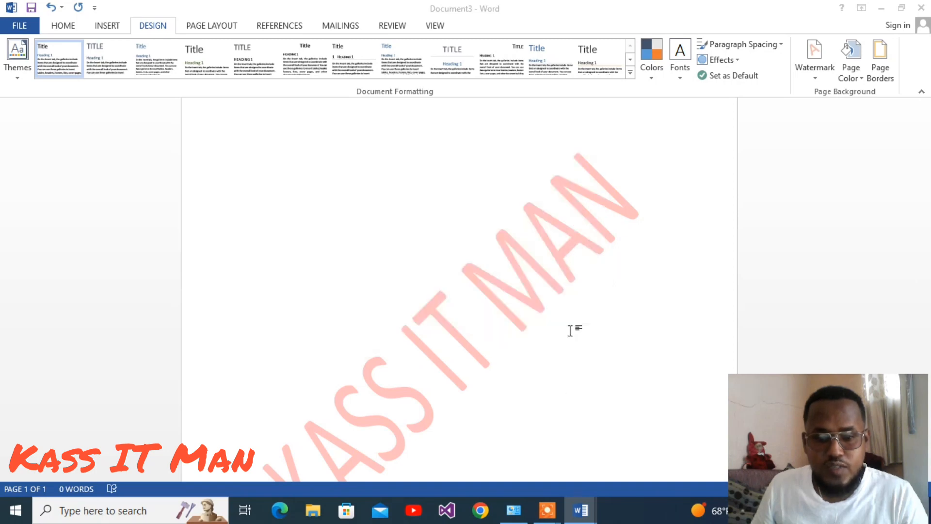
scroll(611, 188, down, 3)
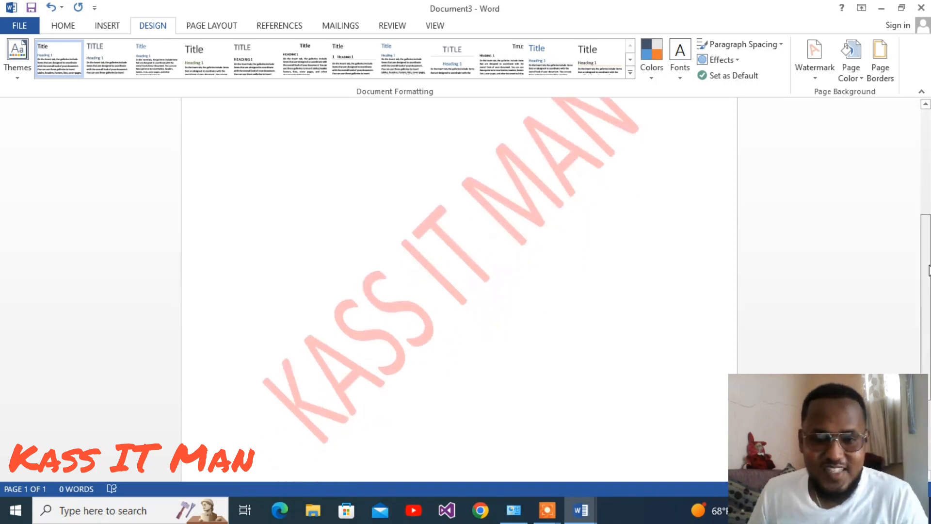
drag(929, 266, 930, 246)
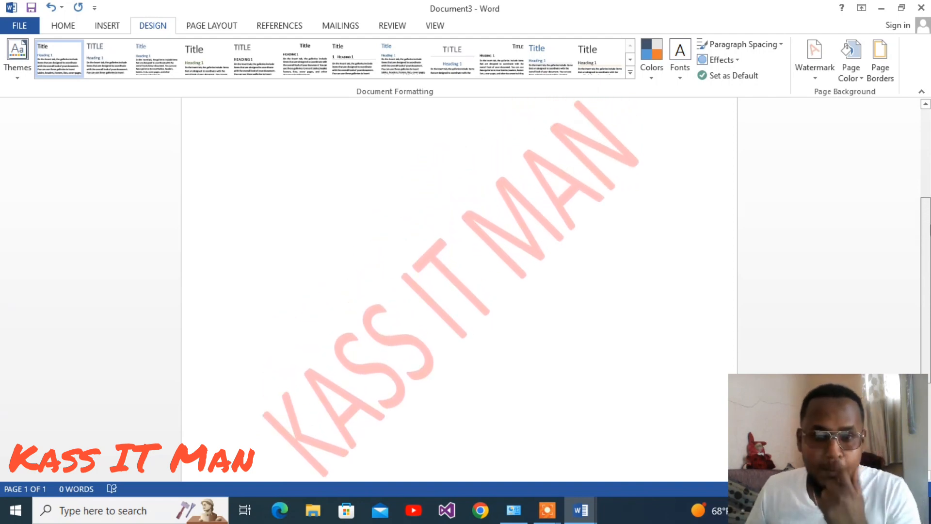
drag(930, 230, 930, 192)
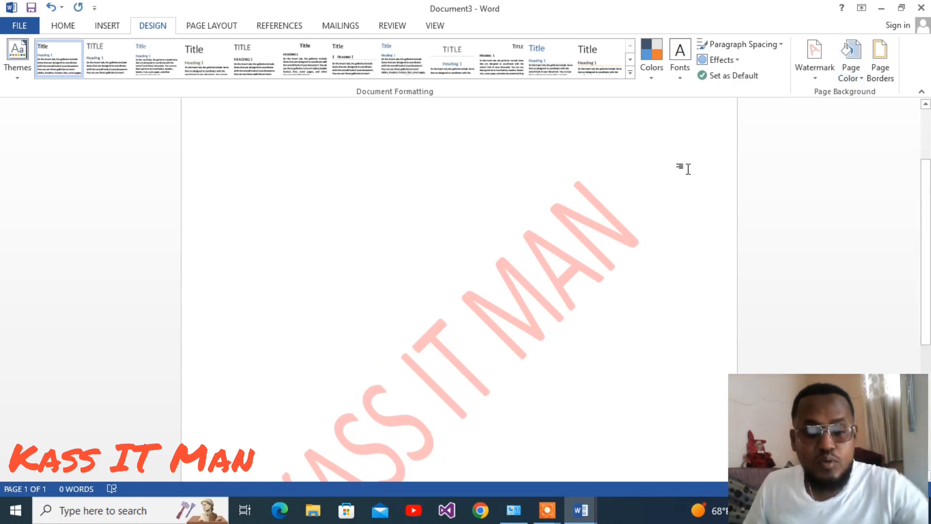
Create a new blank document and add a 3 pt box page border to the whole document.
key(ctrl+n)
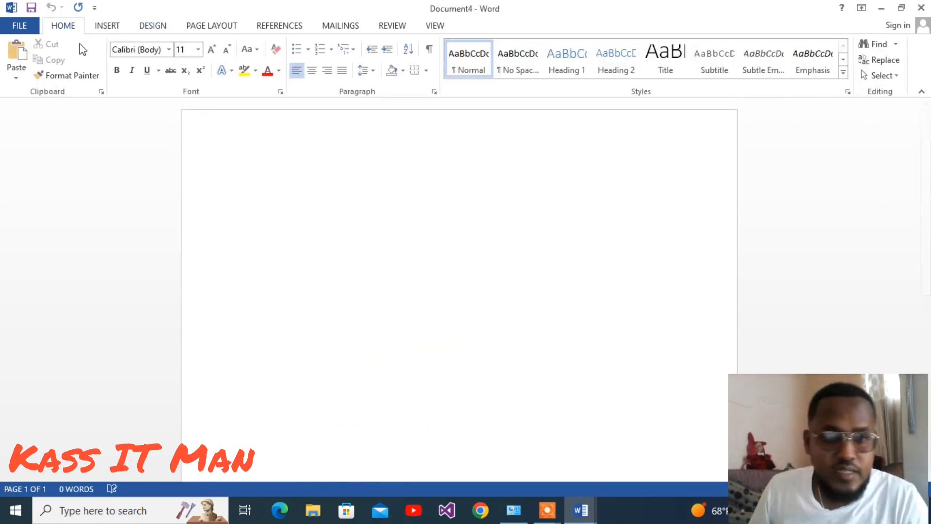
click(151, 29)
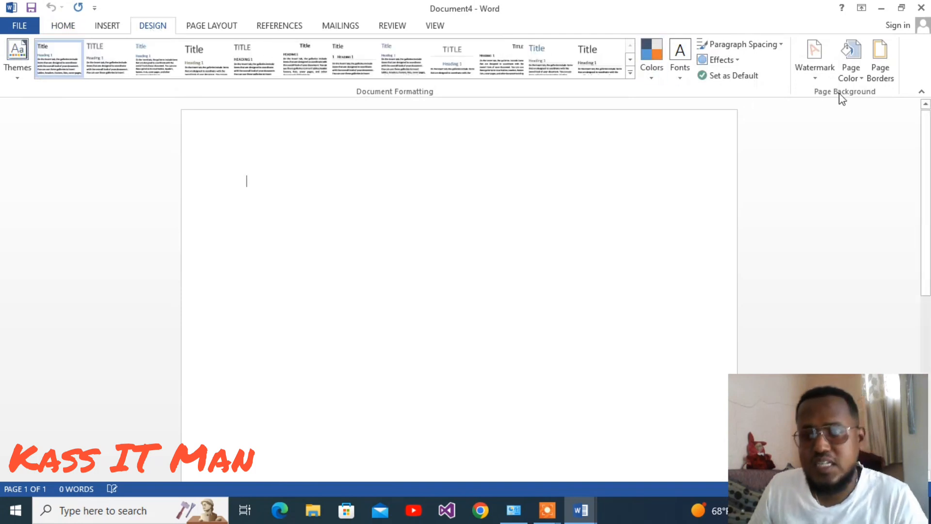
click(852, 78)
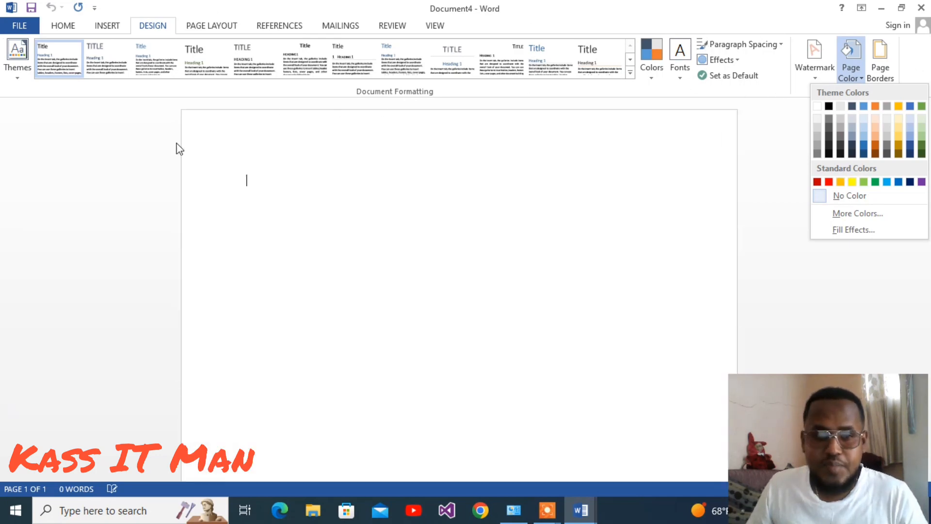
click(880, 56)
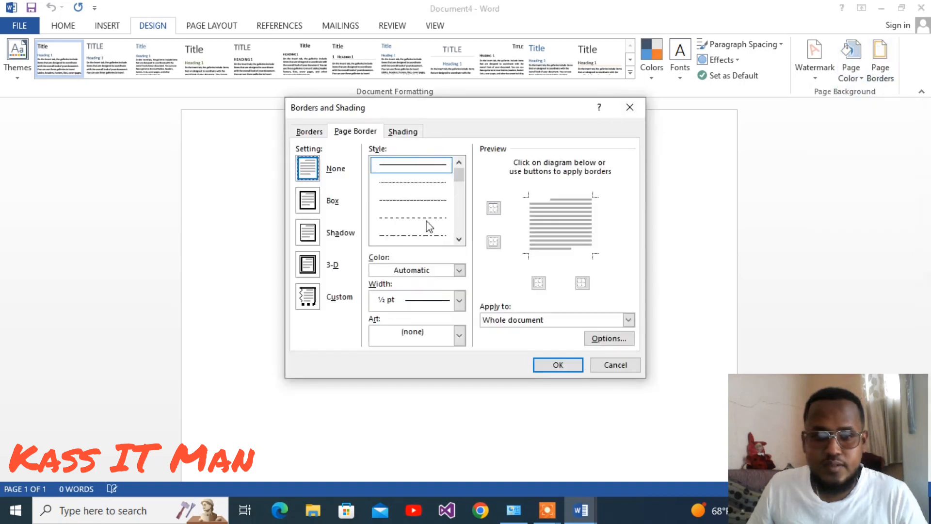
click(306, 201)
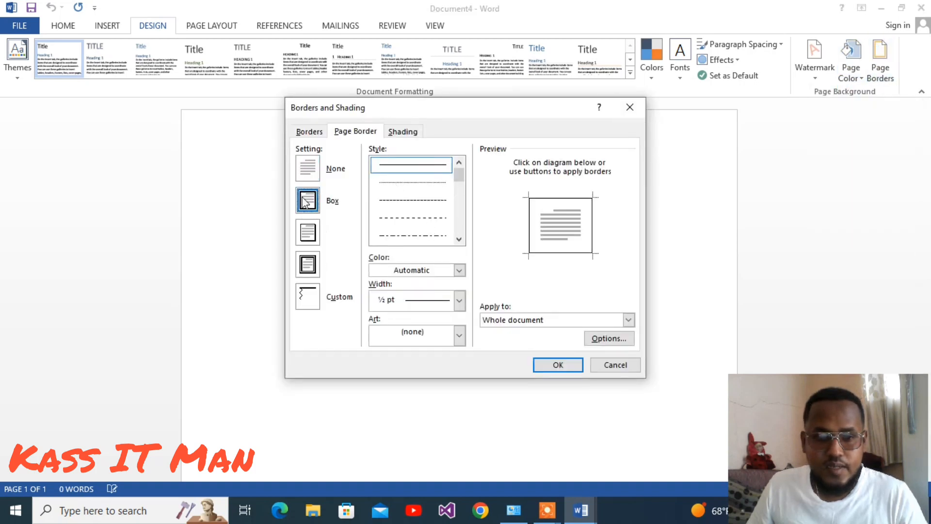
click(537, 320)
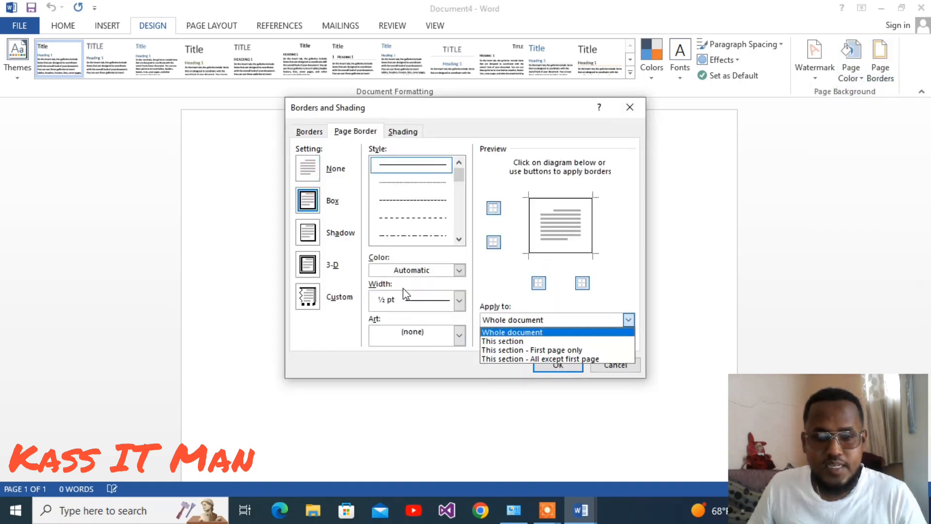
click(409, 300)
click(420, 300)
click(423, 426)
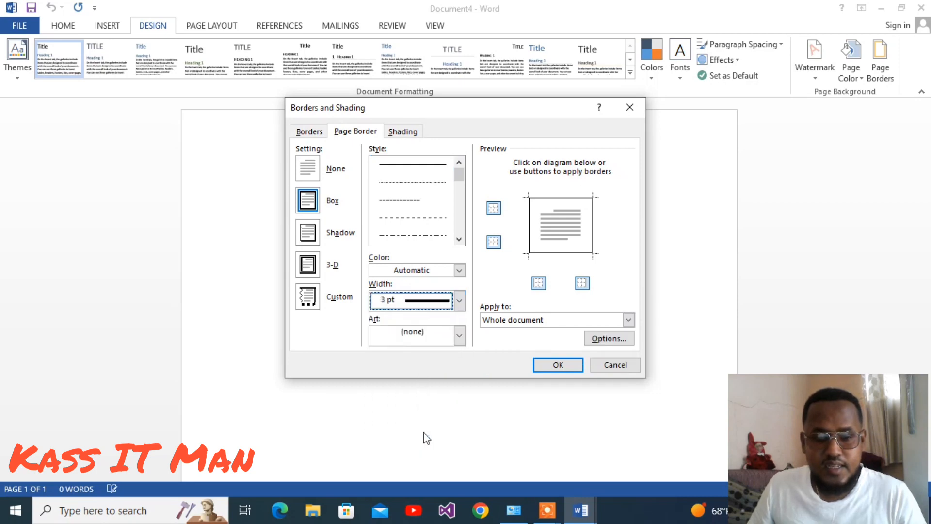
click(557, 365)
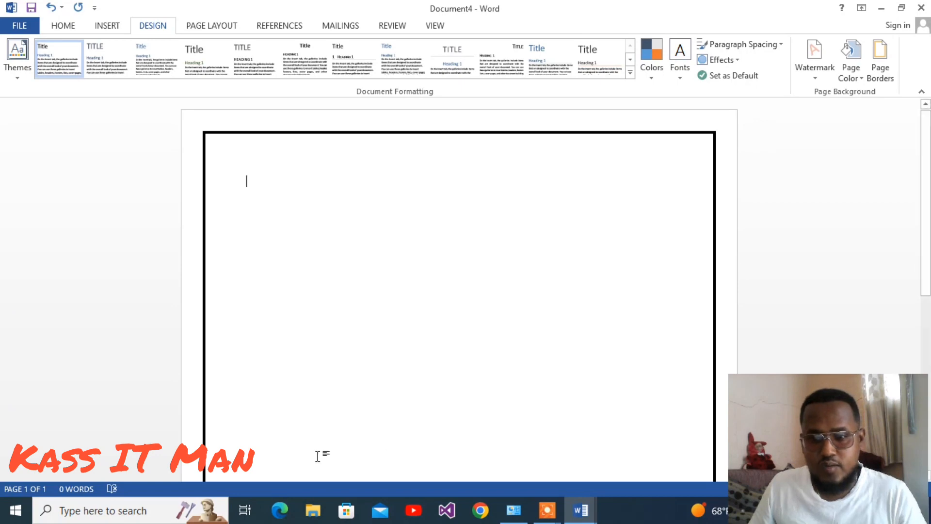
Change the page border to the red apple art border, applied to the whole document.
click(878, 77)
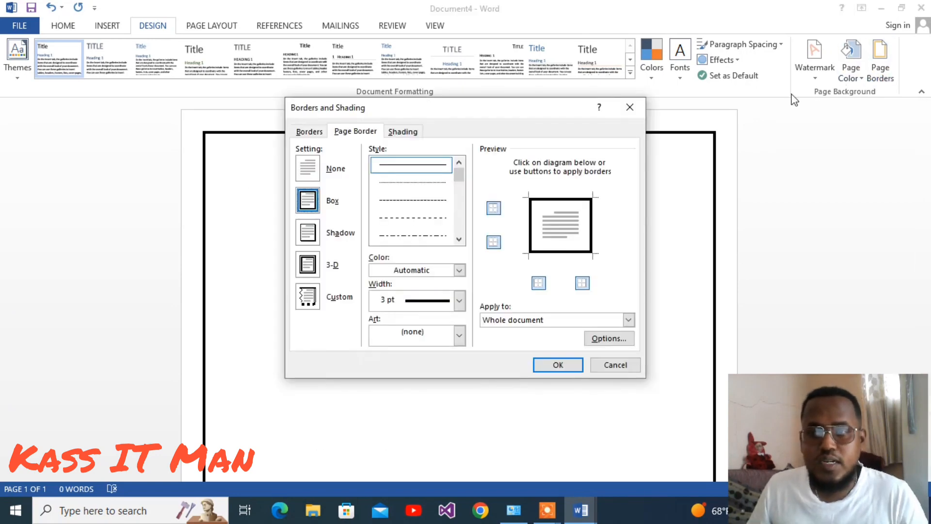
click(459, 335)
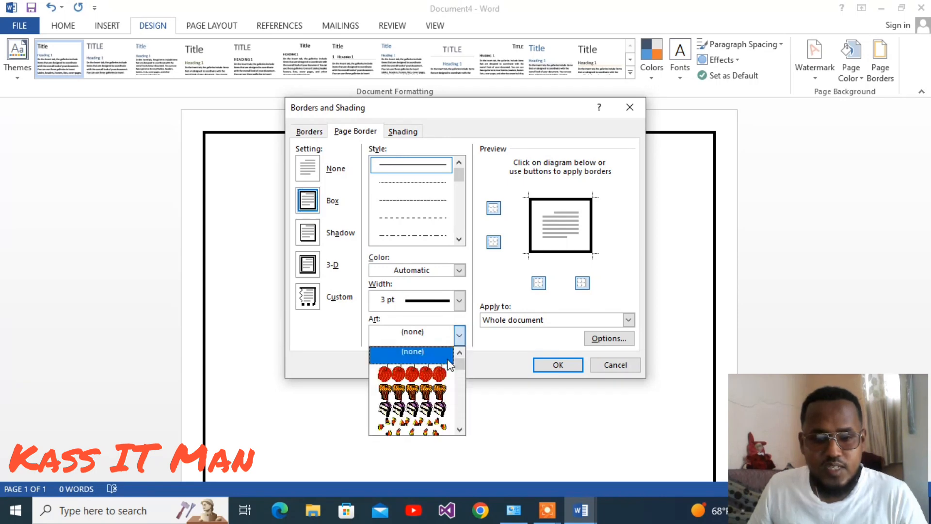
mouse_move(461, 364)
mouse_down()
mouse_move(463, 399)
mouse_move(462, 362)
mouse_up()
click(431, 374)
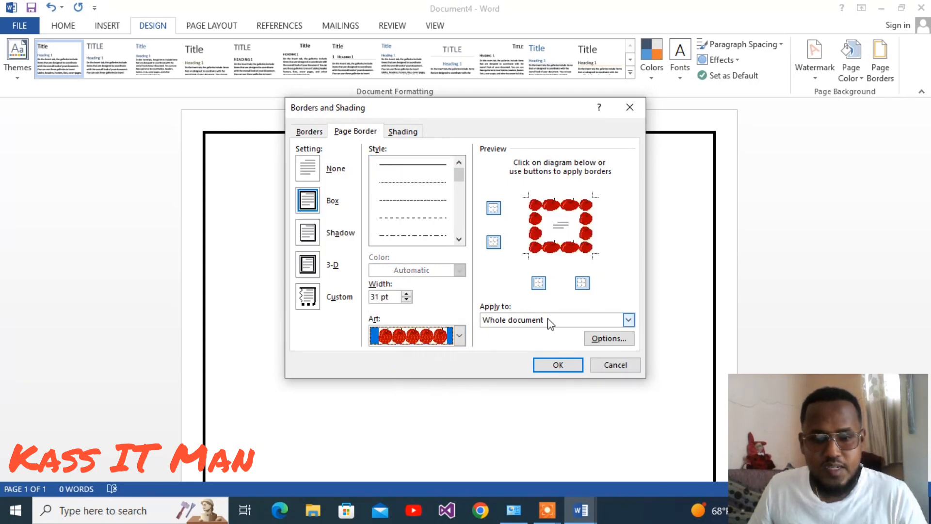
click(567, 366)
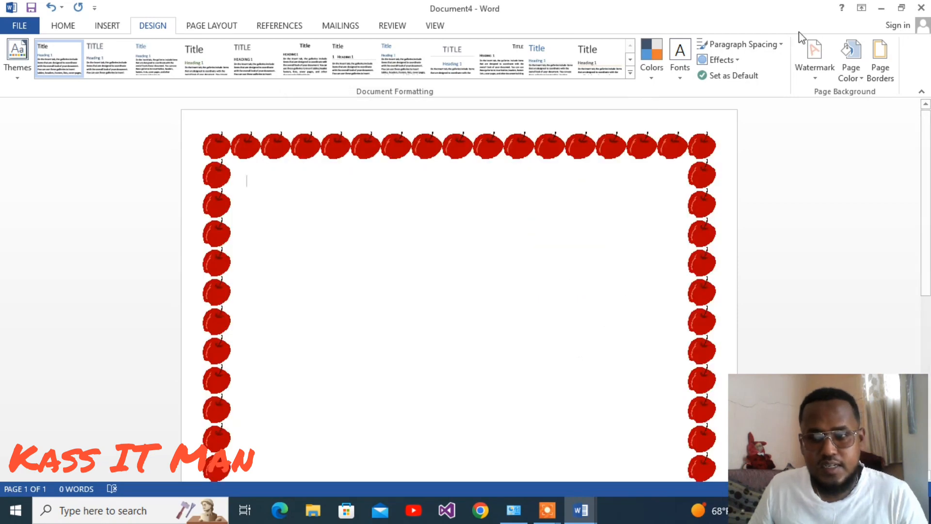
click(881, 75)
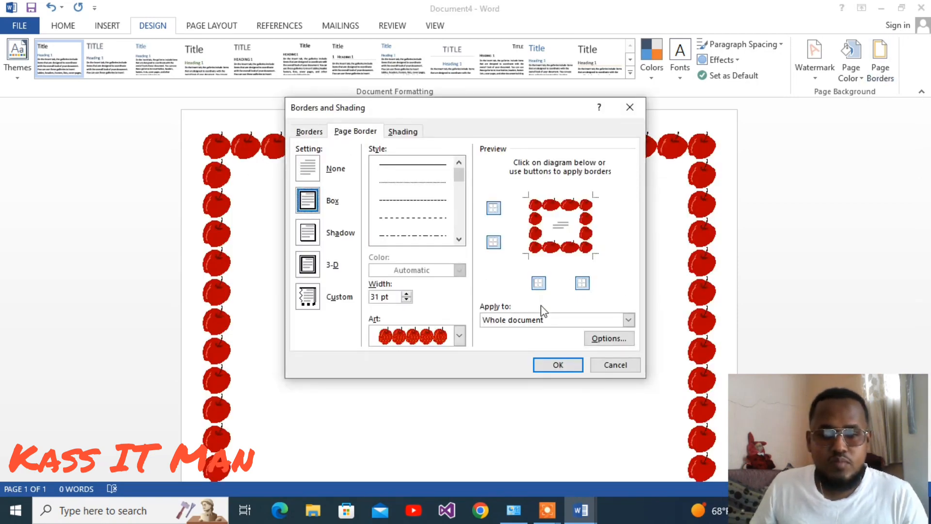
click(630, 320)
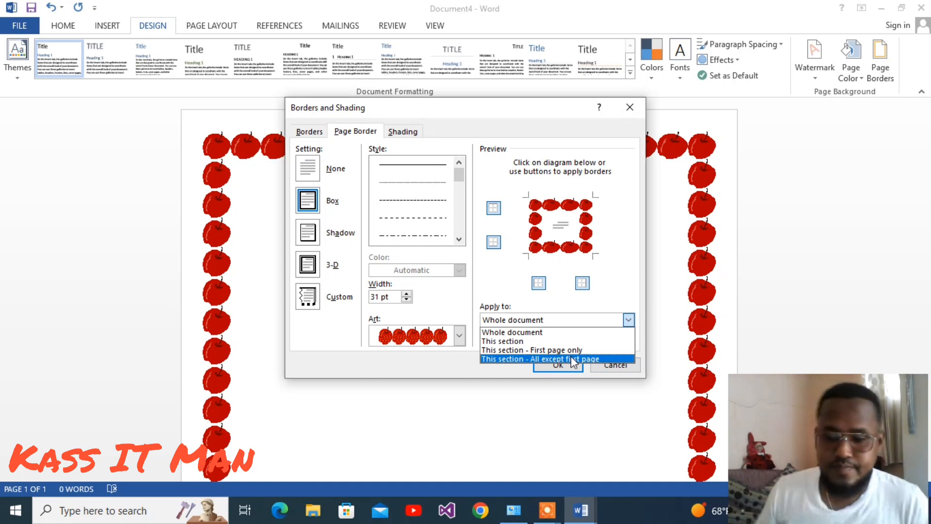
click(638, 366)
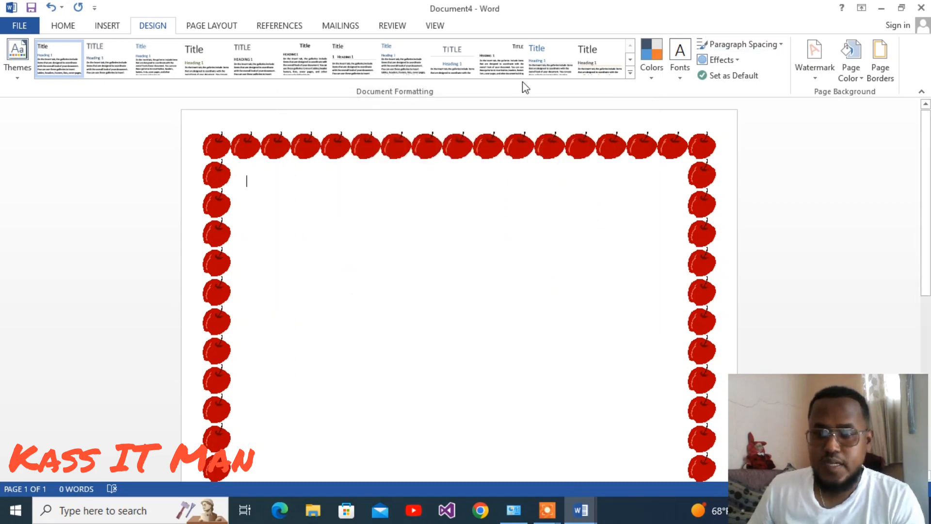
click(559, 512)
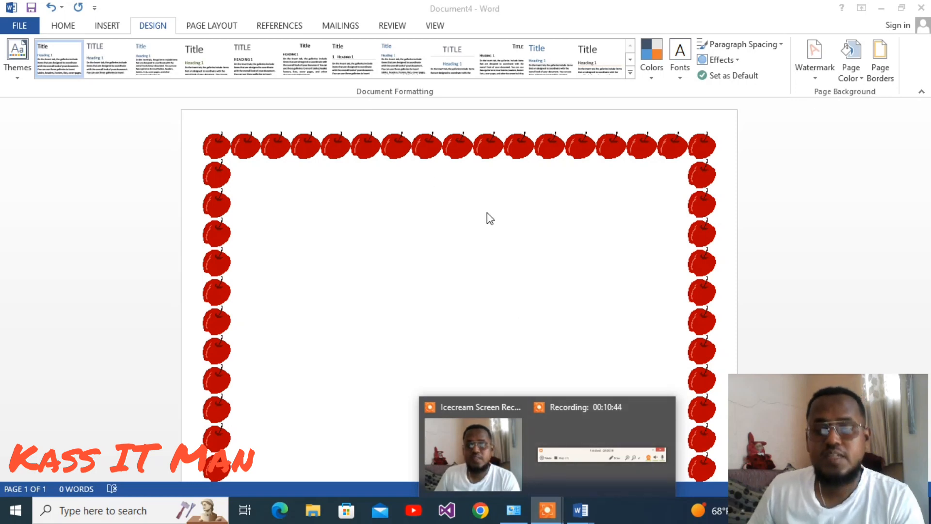
click(496, 223)
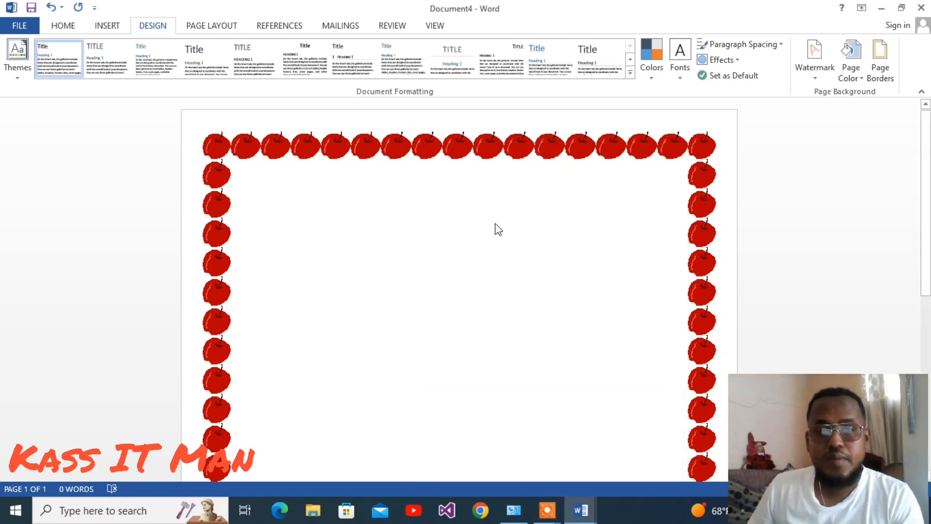